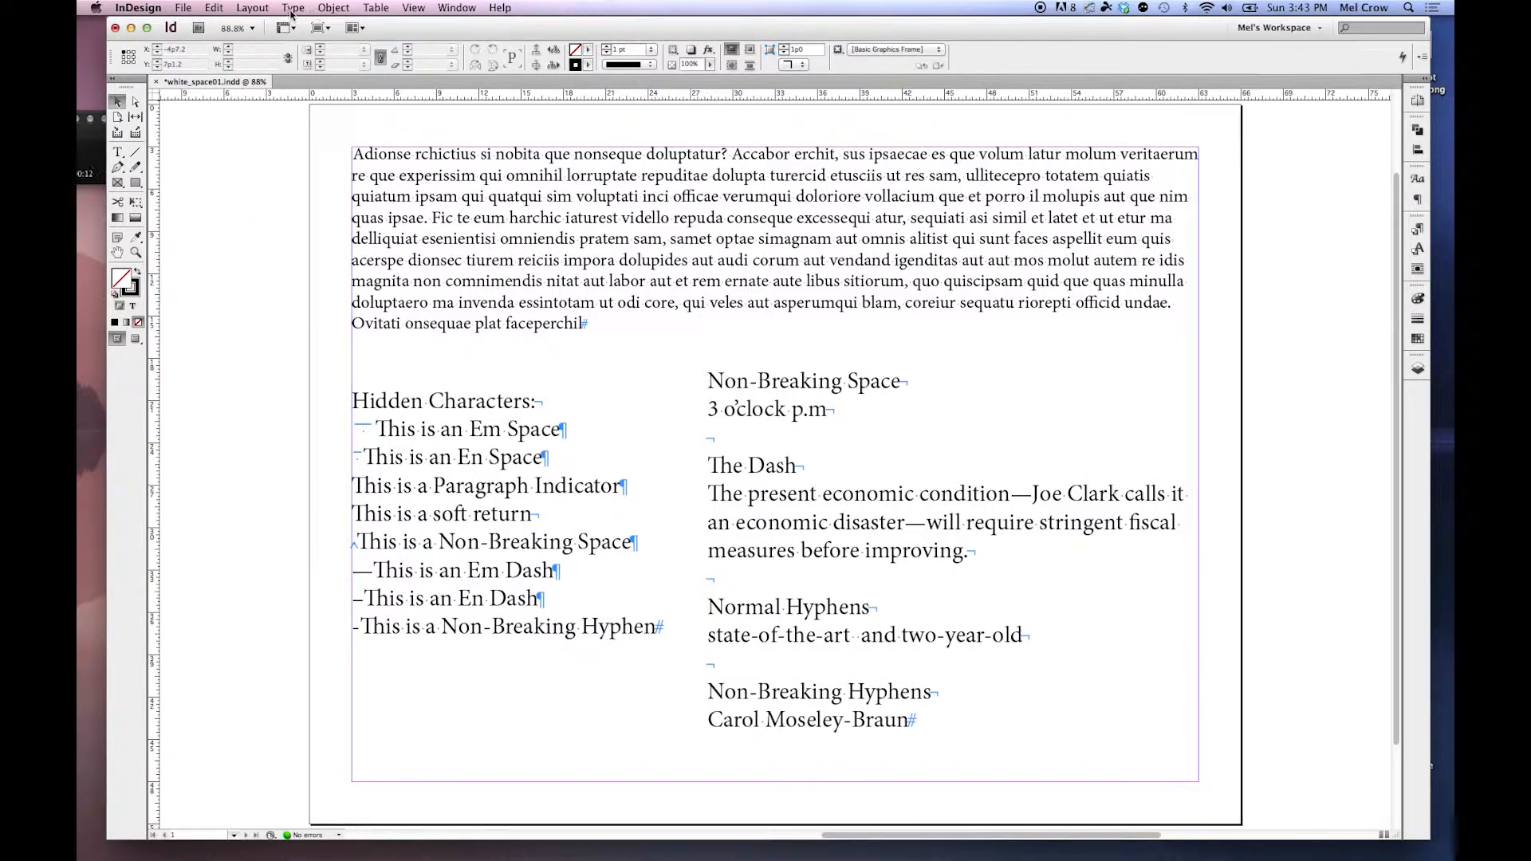
Step: Hide the document's hidden characters and shift the document window slightly
click(293, 8)
click(305, 438)
drag(426, 21, 405, 20)
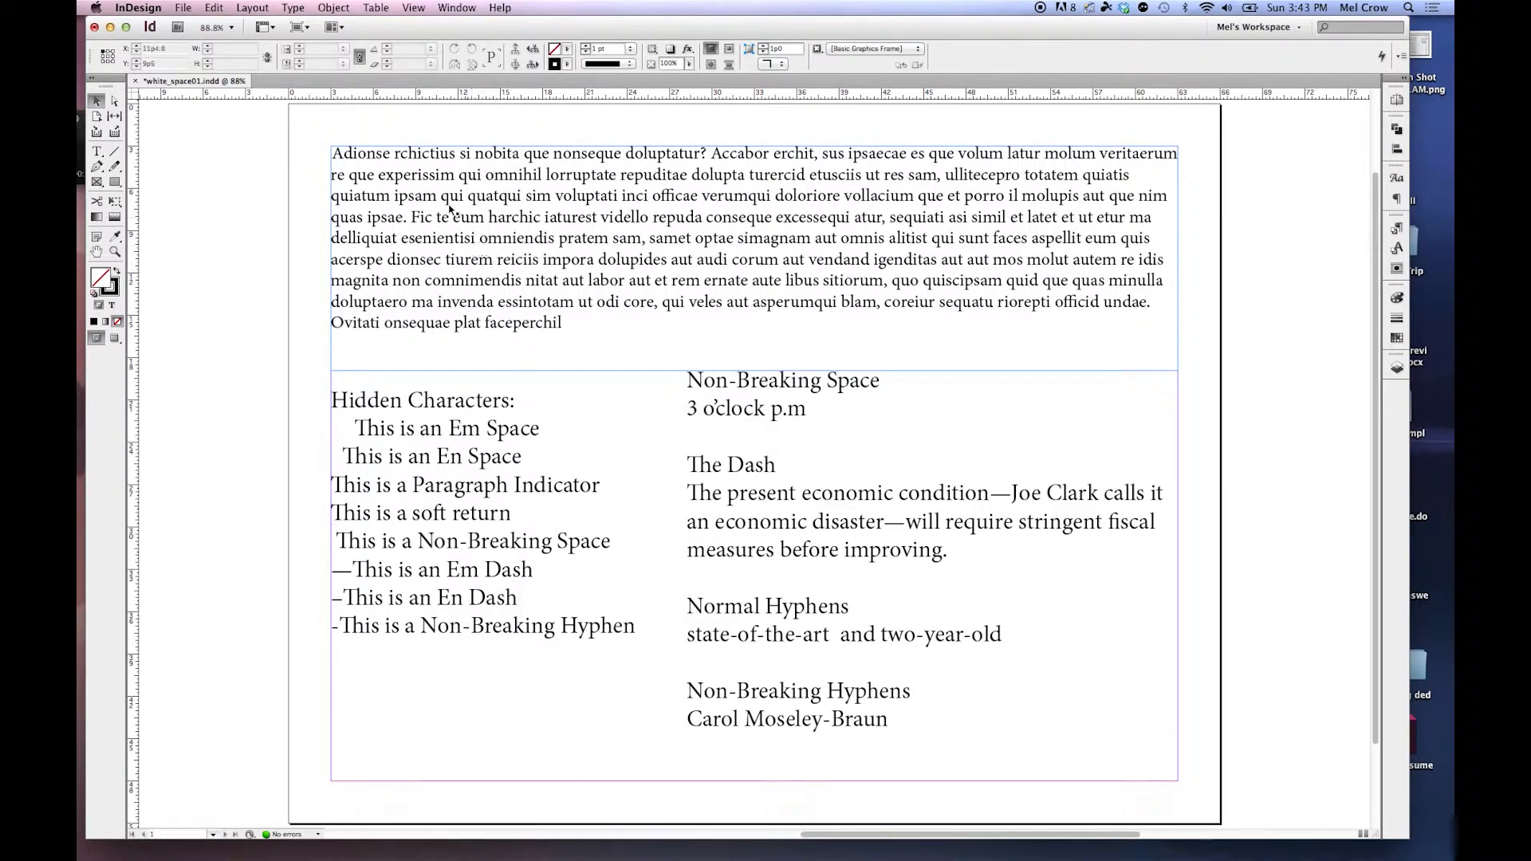
Step: Activate the Type tool and view the character formatting controls, ending on the paragraph formatting controls
click(97, 151)
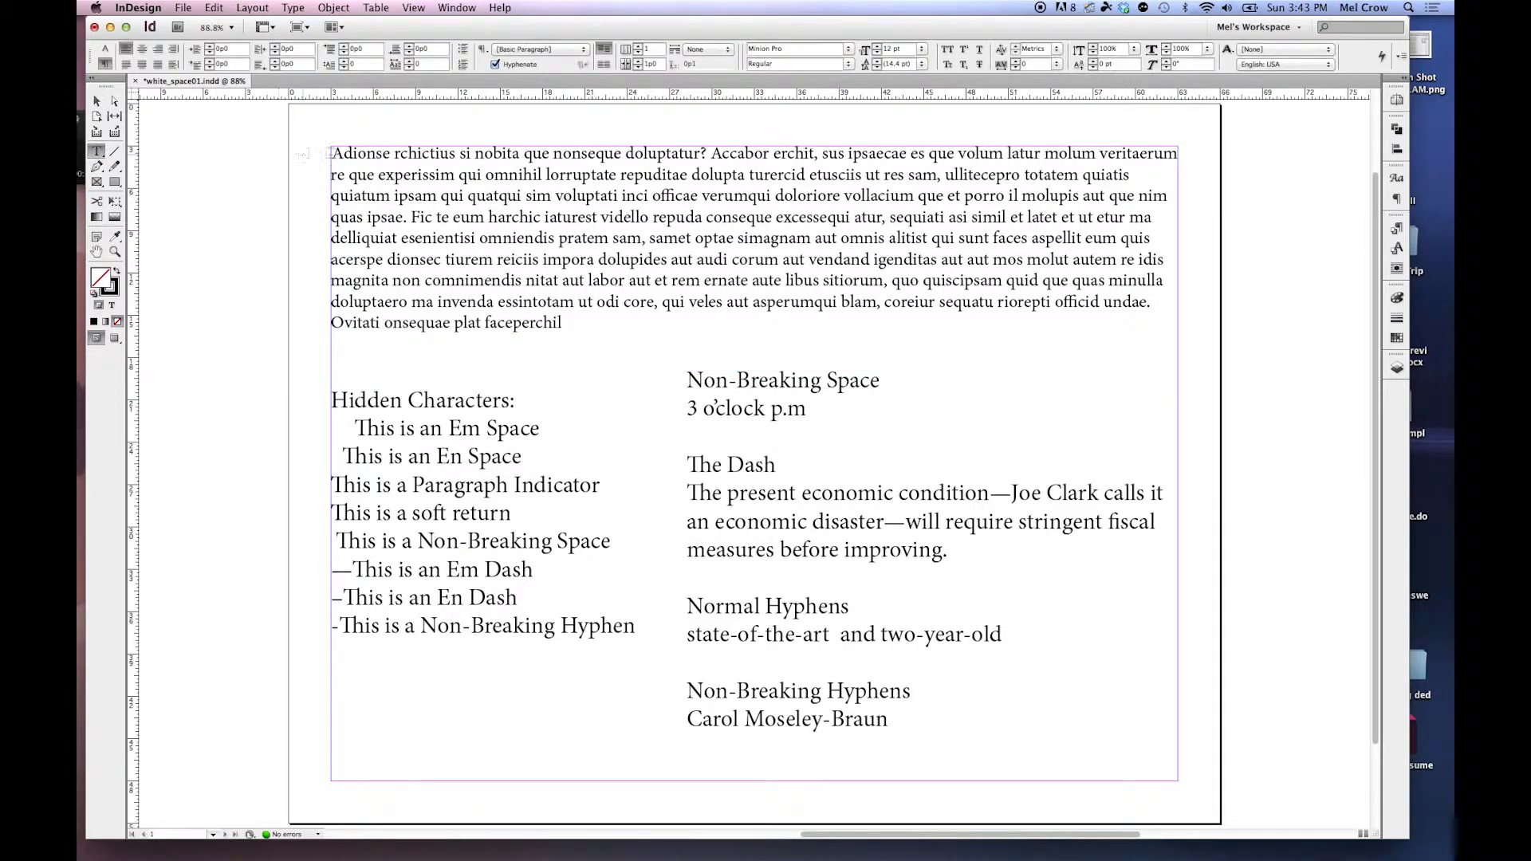
click(104, 50)
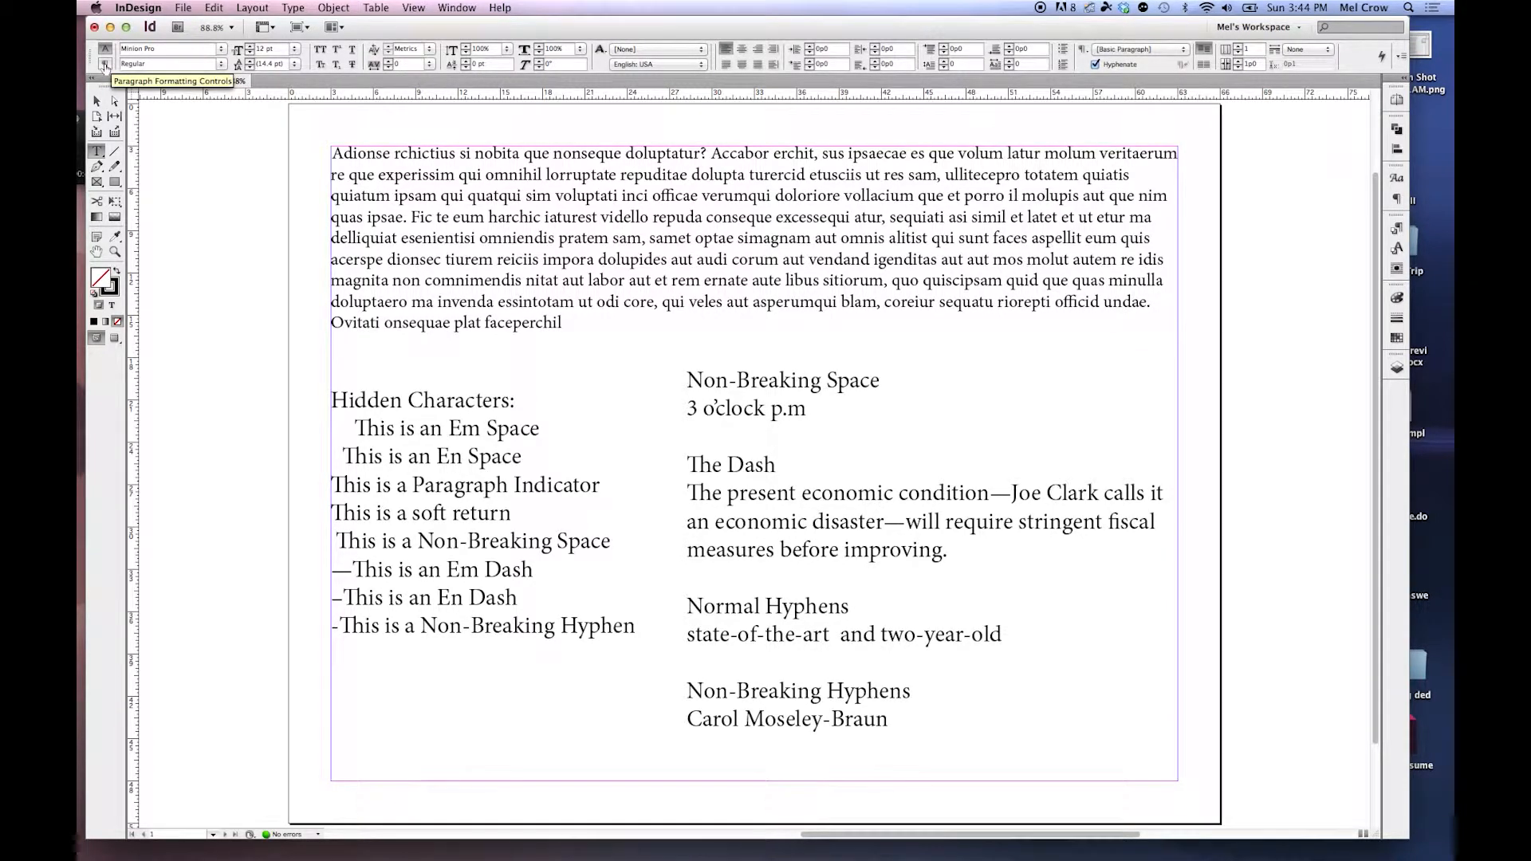
click(105, 64)
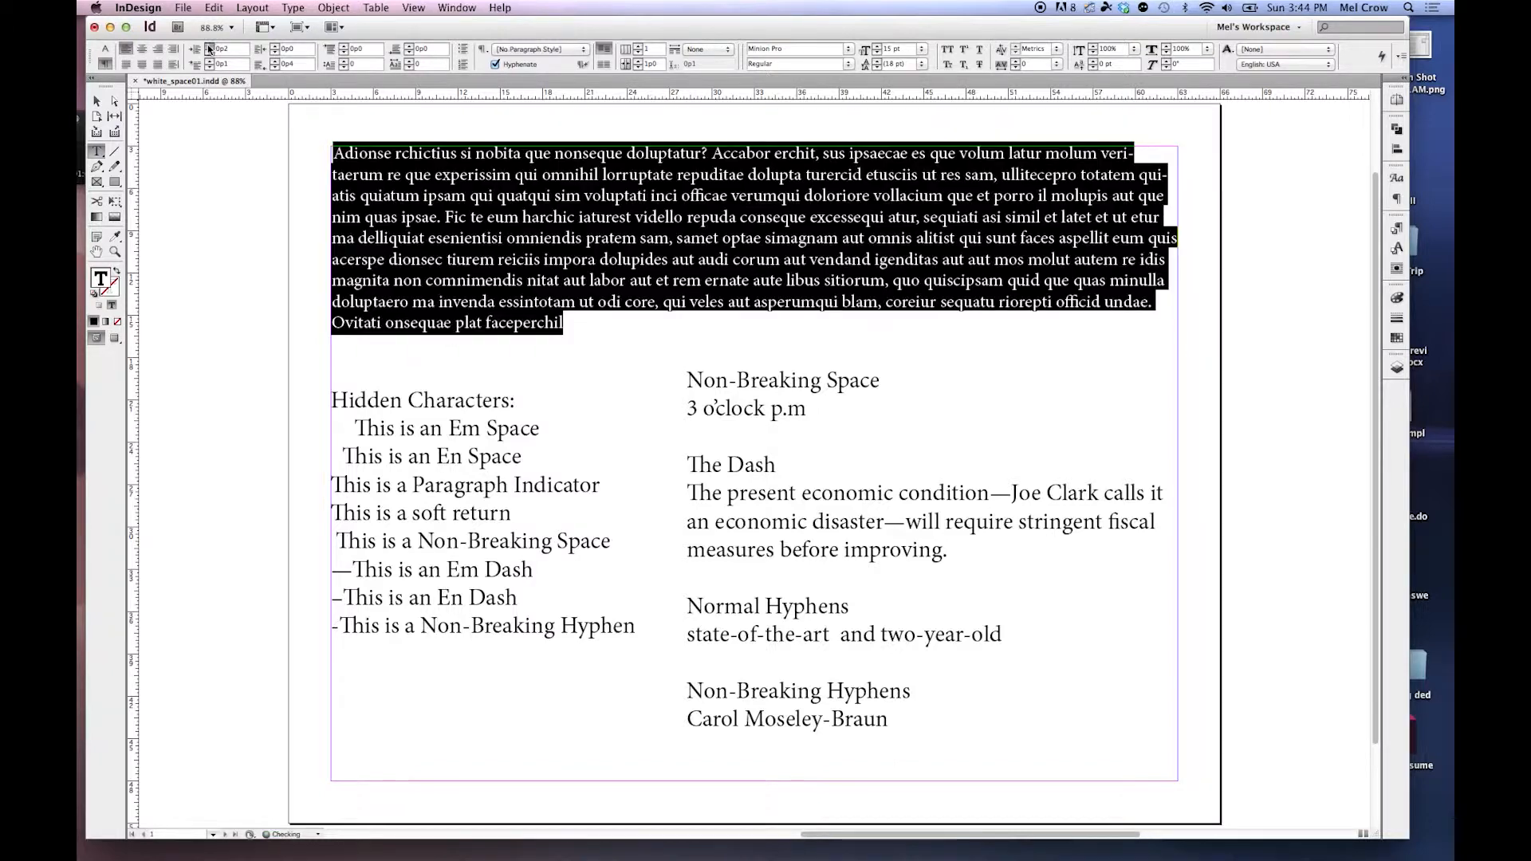
Step: Try a left indent of 5p on the entire opening paragraph and undo it
click(209, 47)
click(209, 47)
click(209, 47)
click(208, 47)
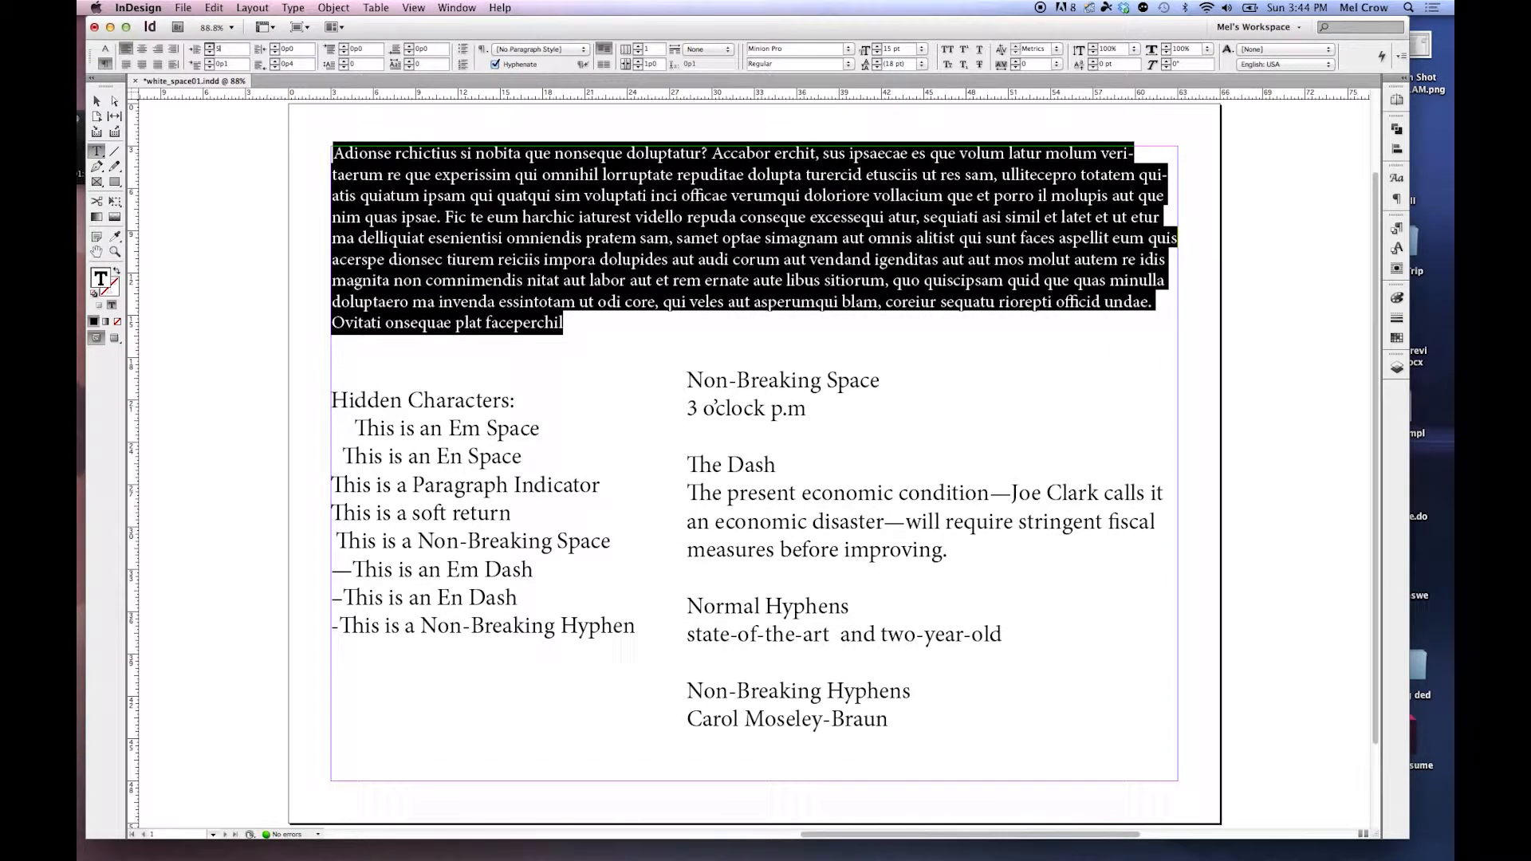
text(5p)
key(Tab)
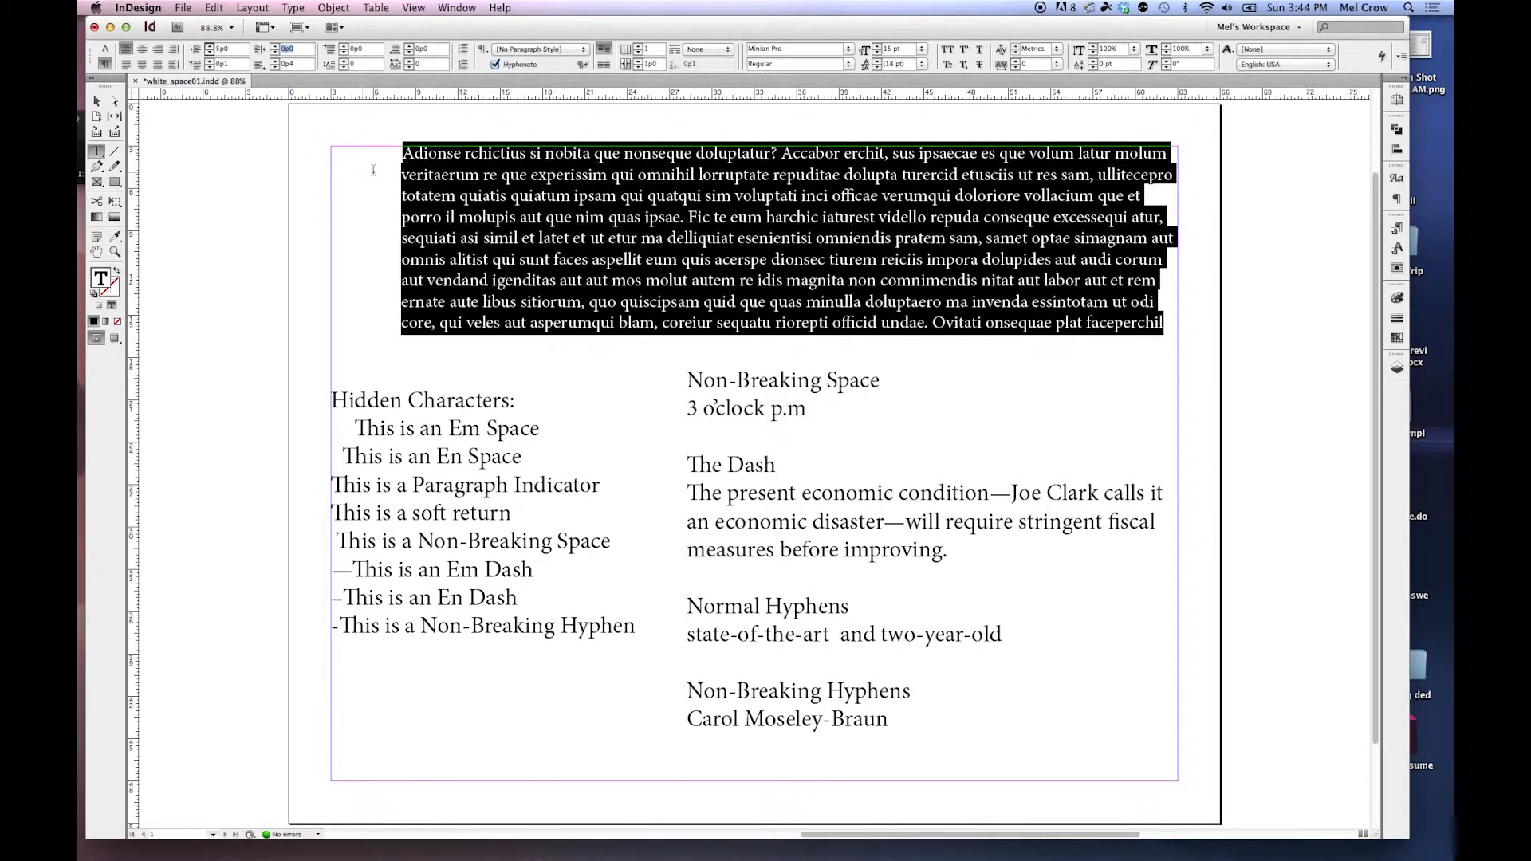
key(super+z)
Step: Set the opening paragraph's first-line left indent to 5p and deselect the text
click(210, 61)
click(210, 62)
click(210, 61)
click(210, 62)
click(210, 62)
click(211, 63)
click(211, 62)
click(209, 62)
click(210, 61)
click(210, 61)
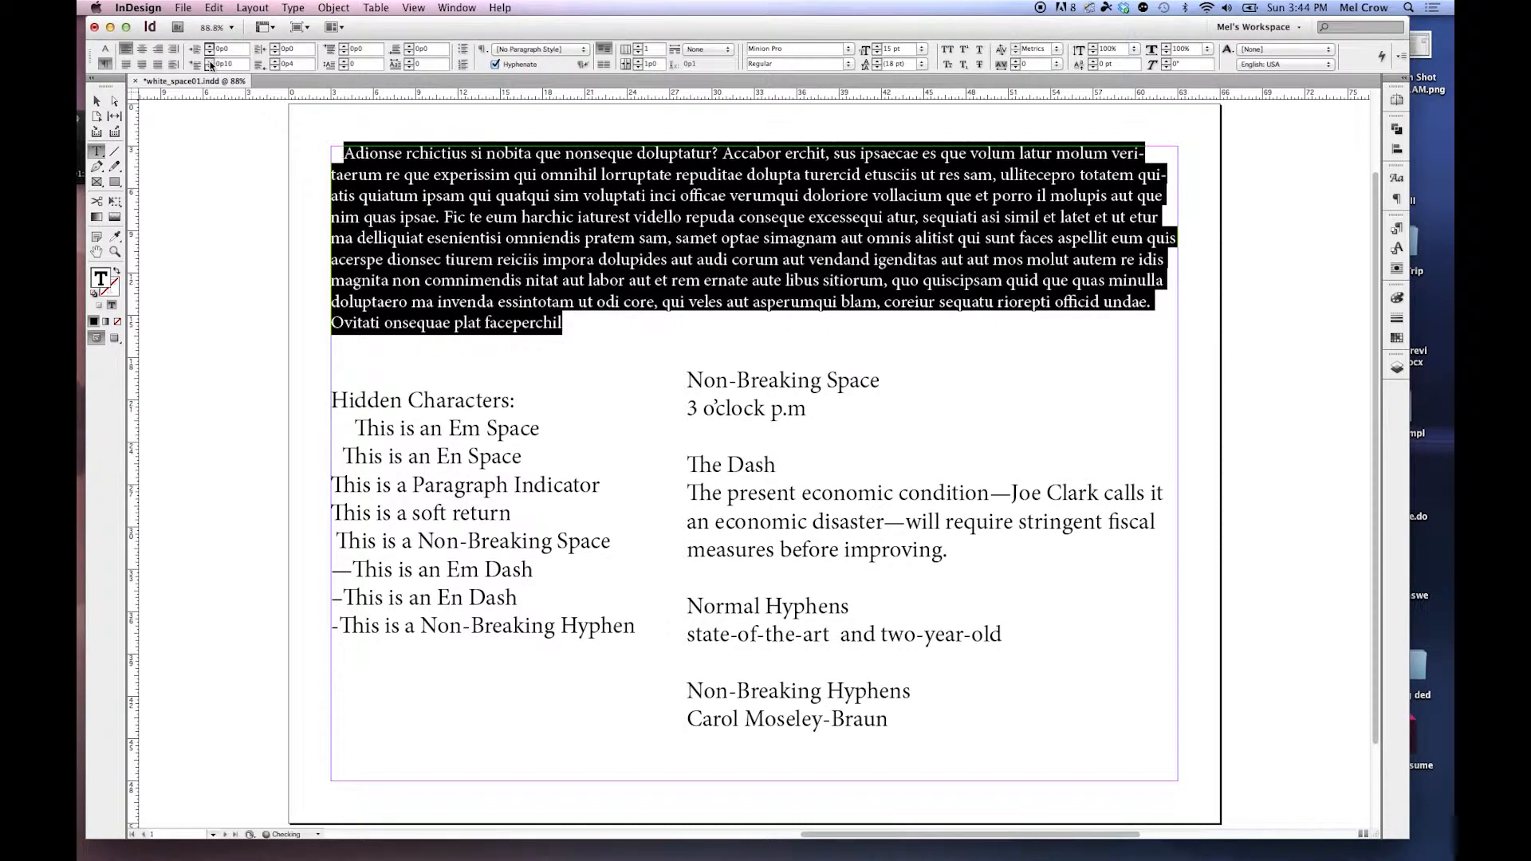
click(210, 61)
drag(229, 64, 201, 65)
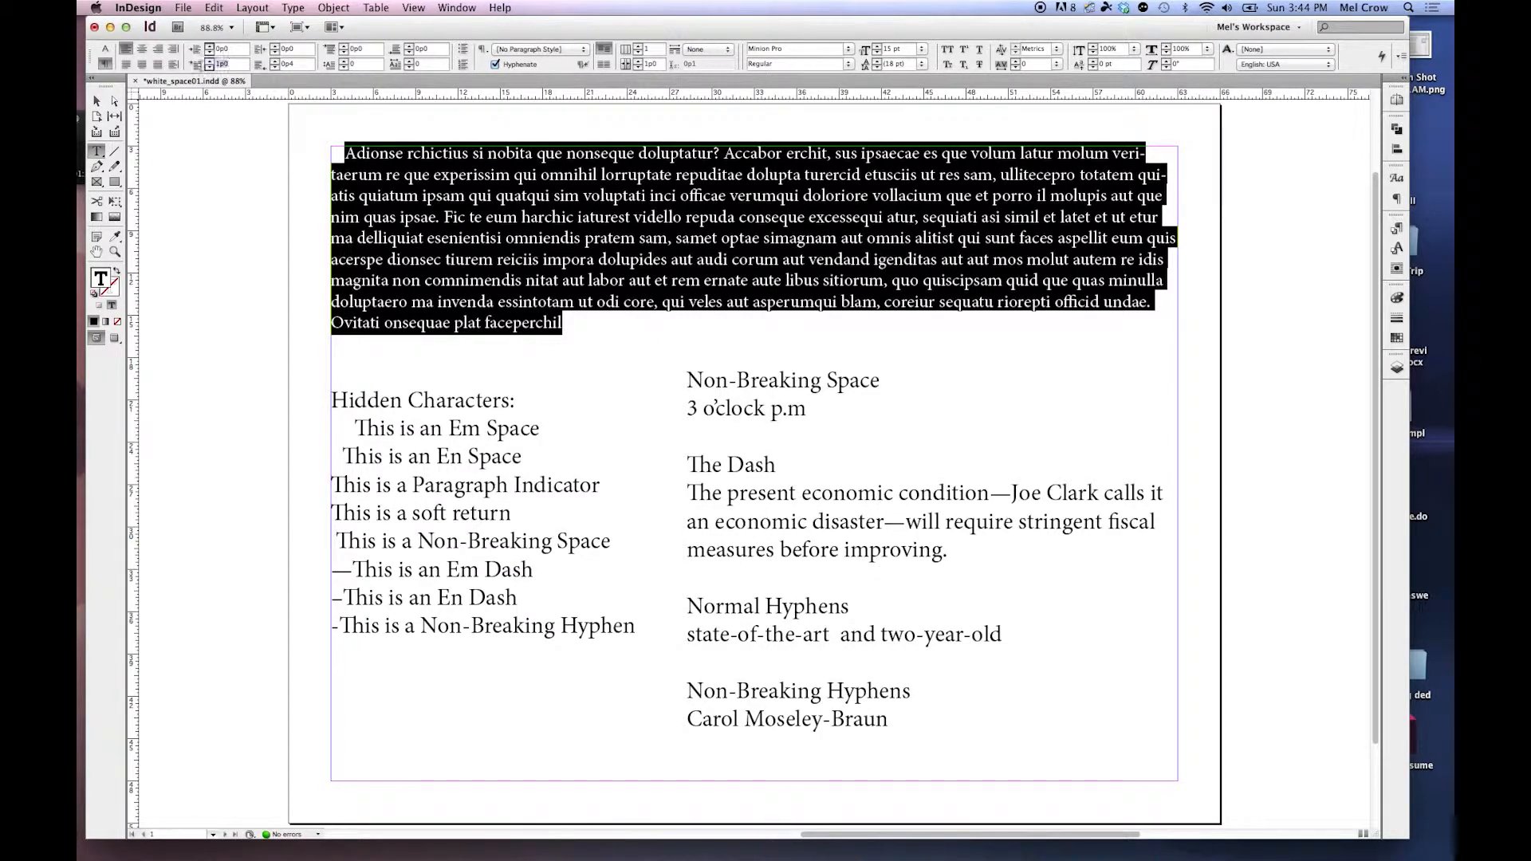
text(5p)
key(Tab)
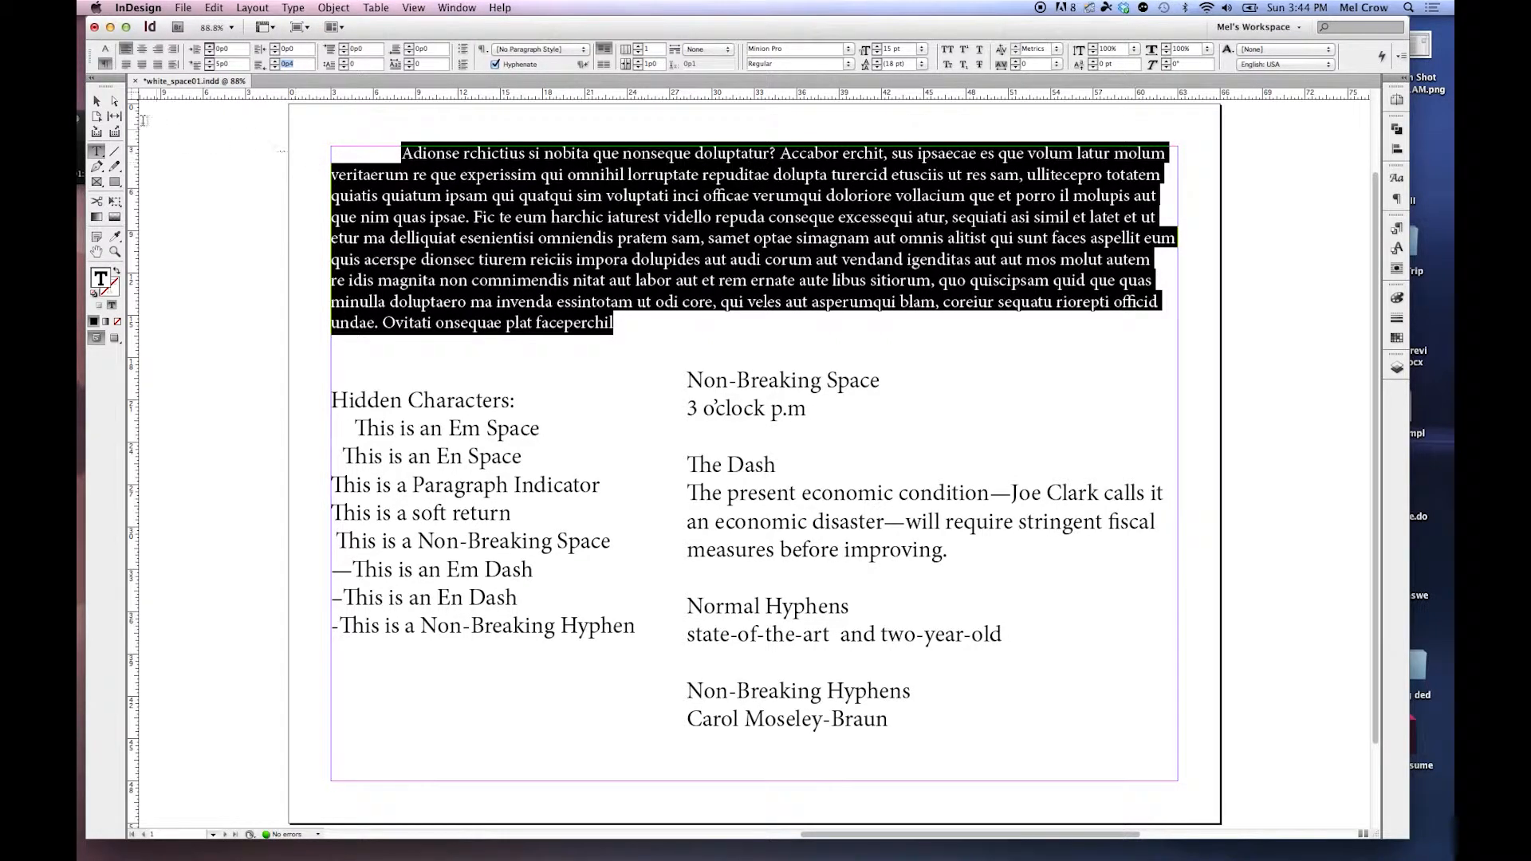
click(97, 101)
click(248, 192)
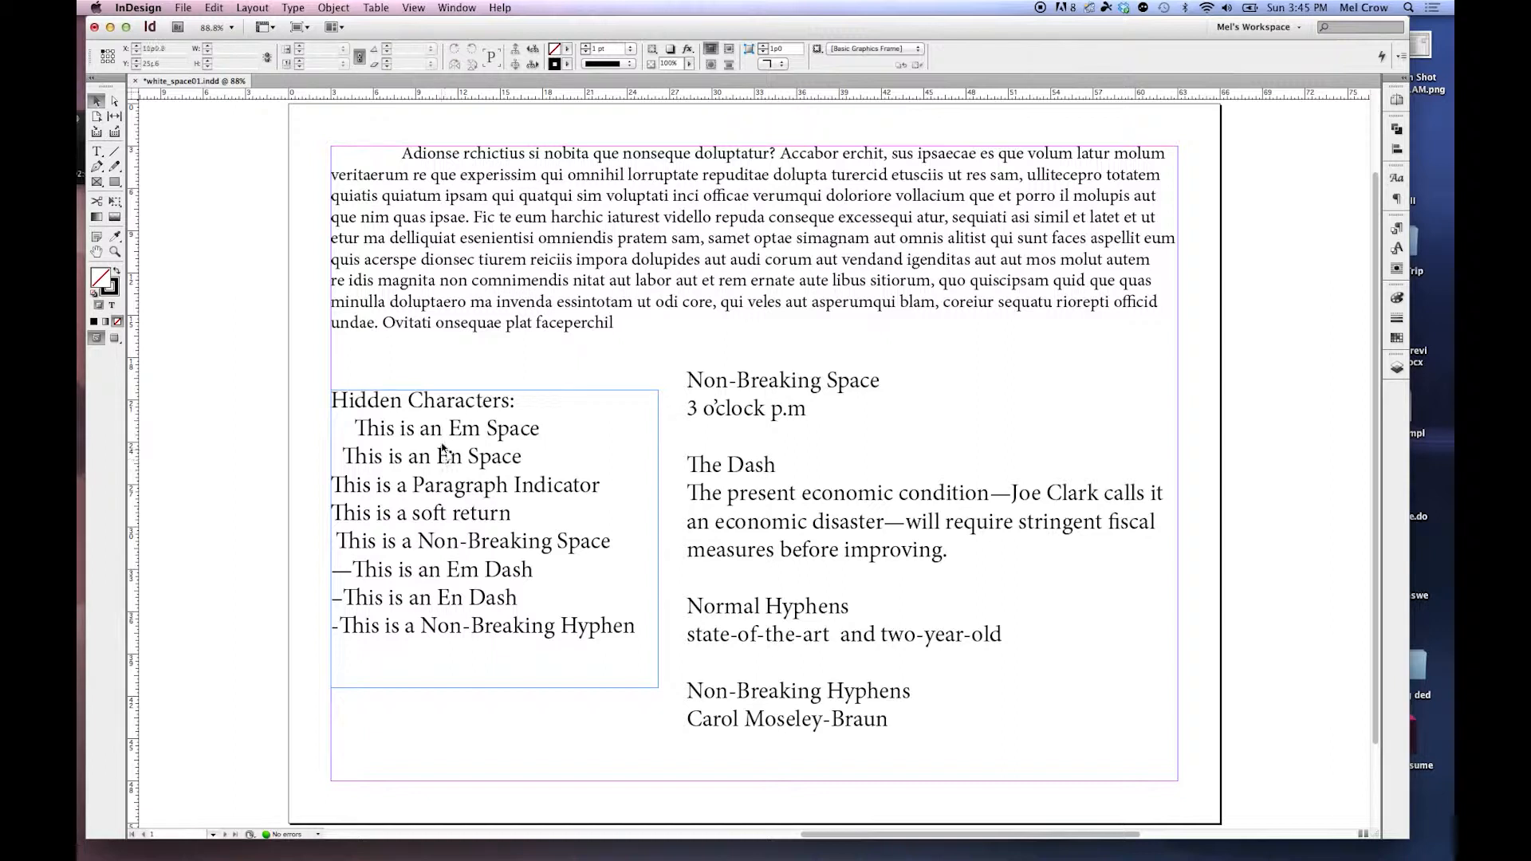
Step: Show the hidden characters and check the page in Preview mode before returning to Normal mode
click(292, 9)
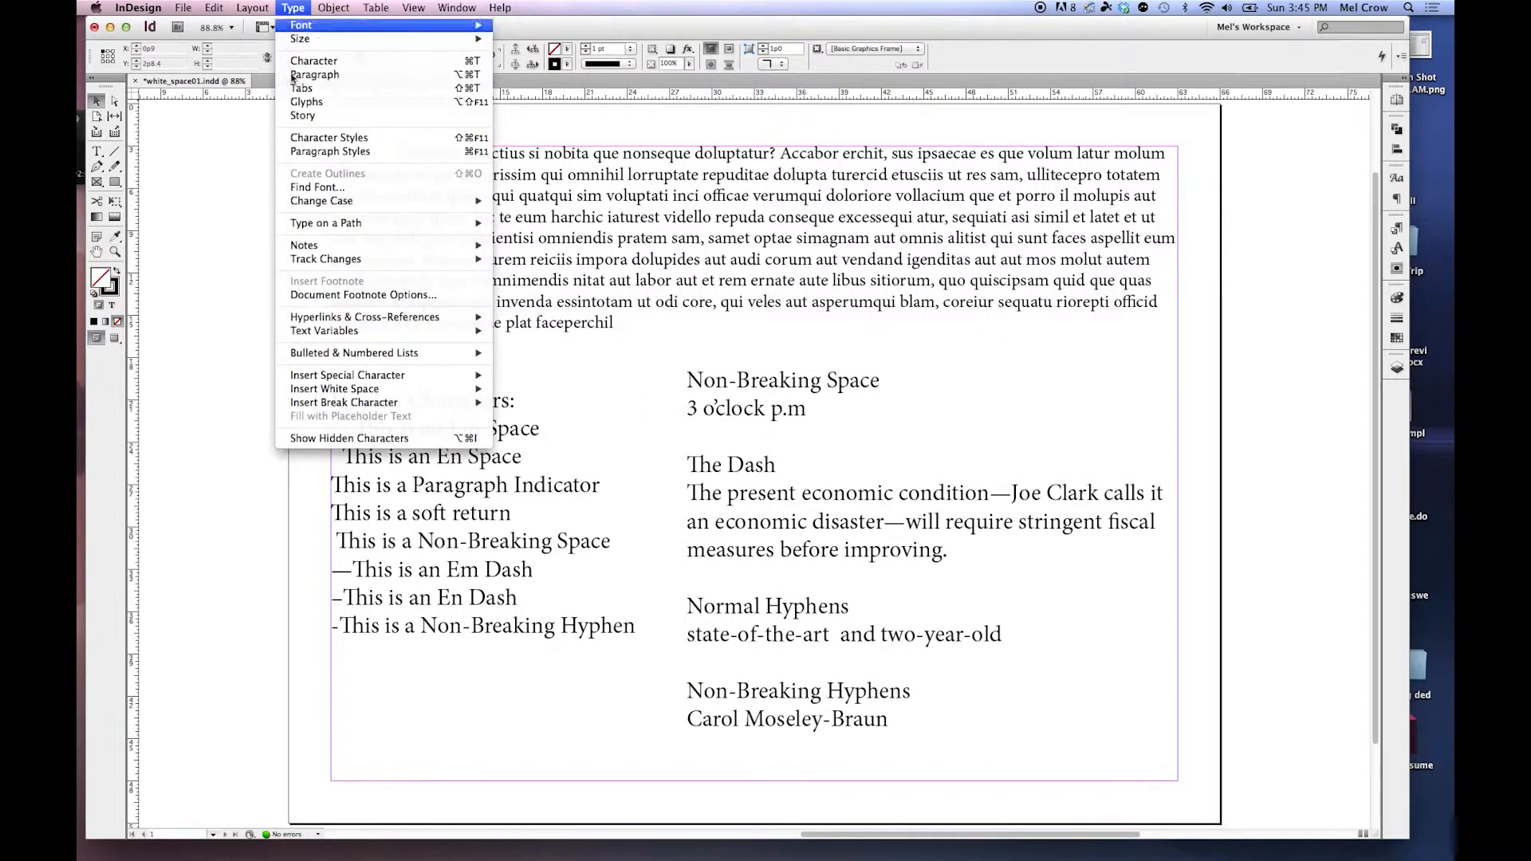
click(348, 439)
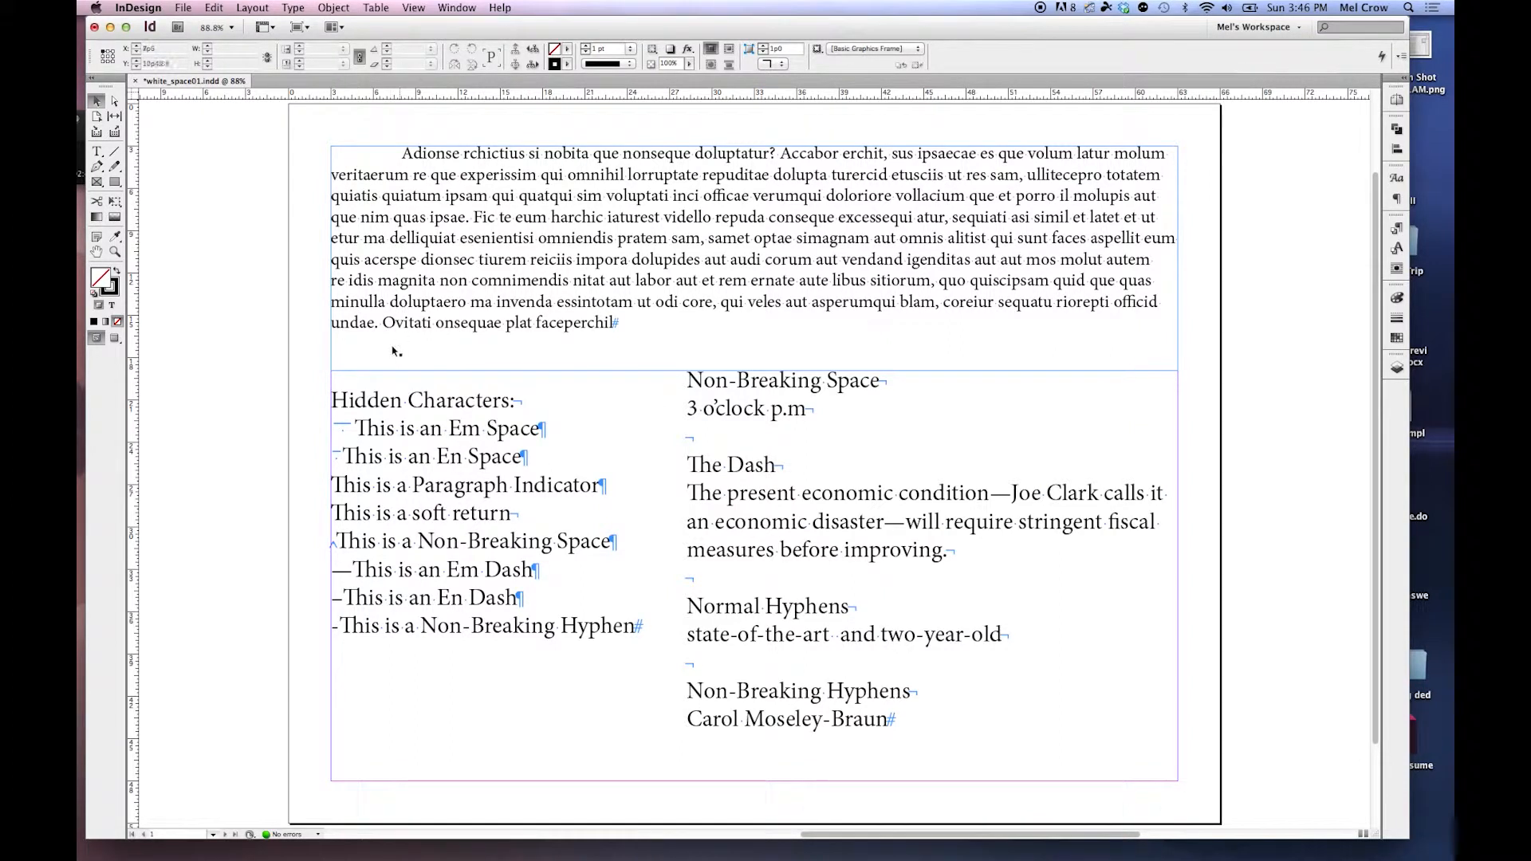
key(w)
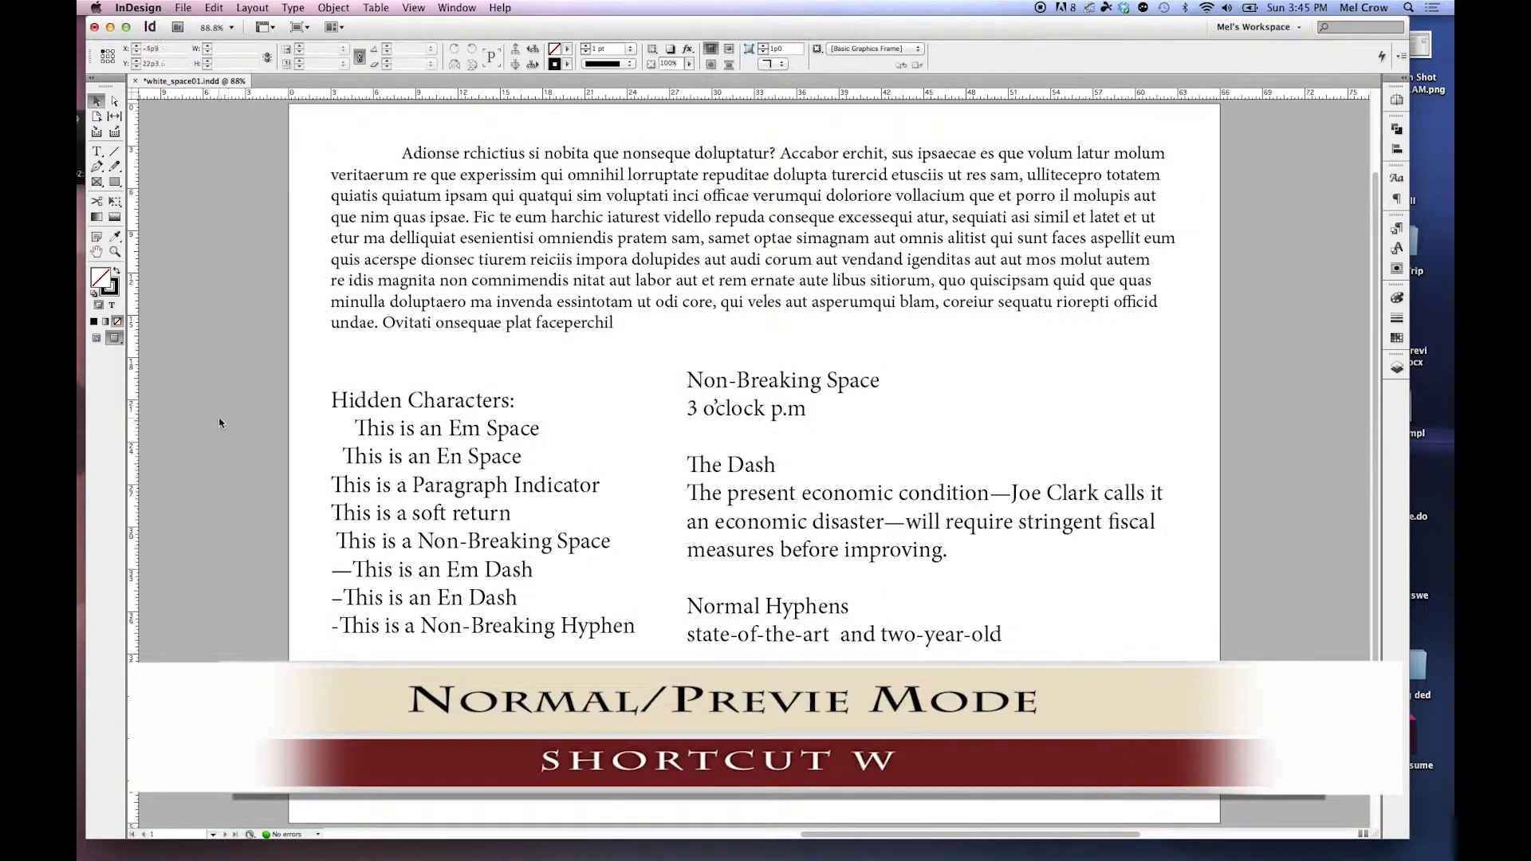
key(w)
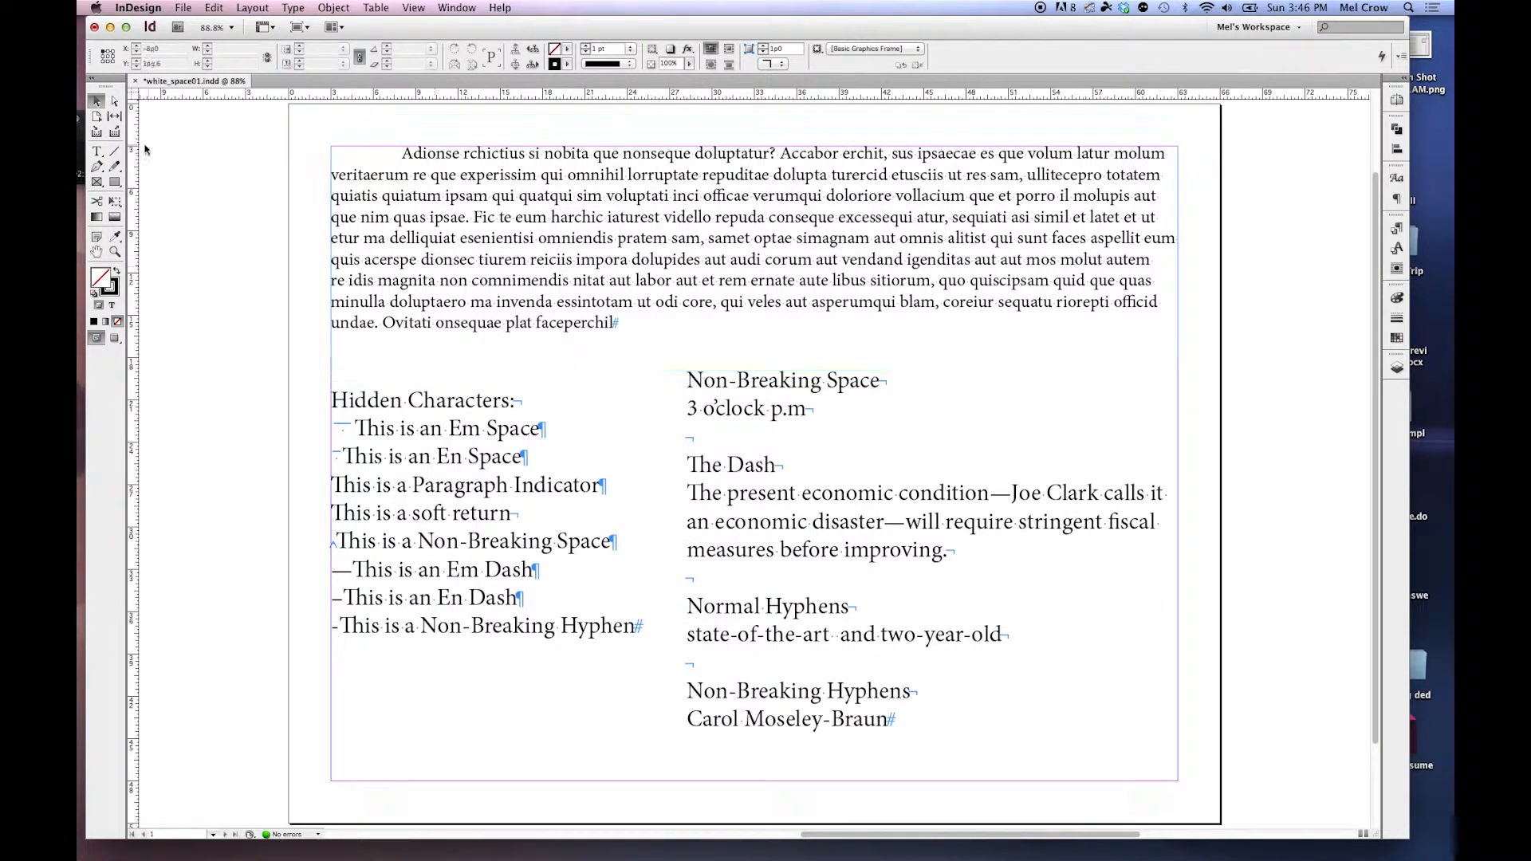
Step: Insert em spaces before "Fic te eum" and before "Ovitati" in the opening paragraph, highlighting the em space sample line for comparison
click(95, 153)
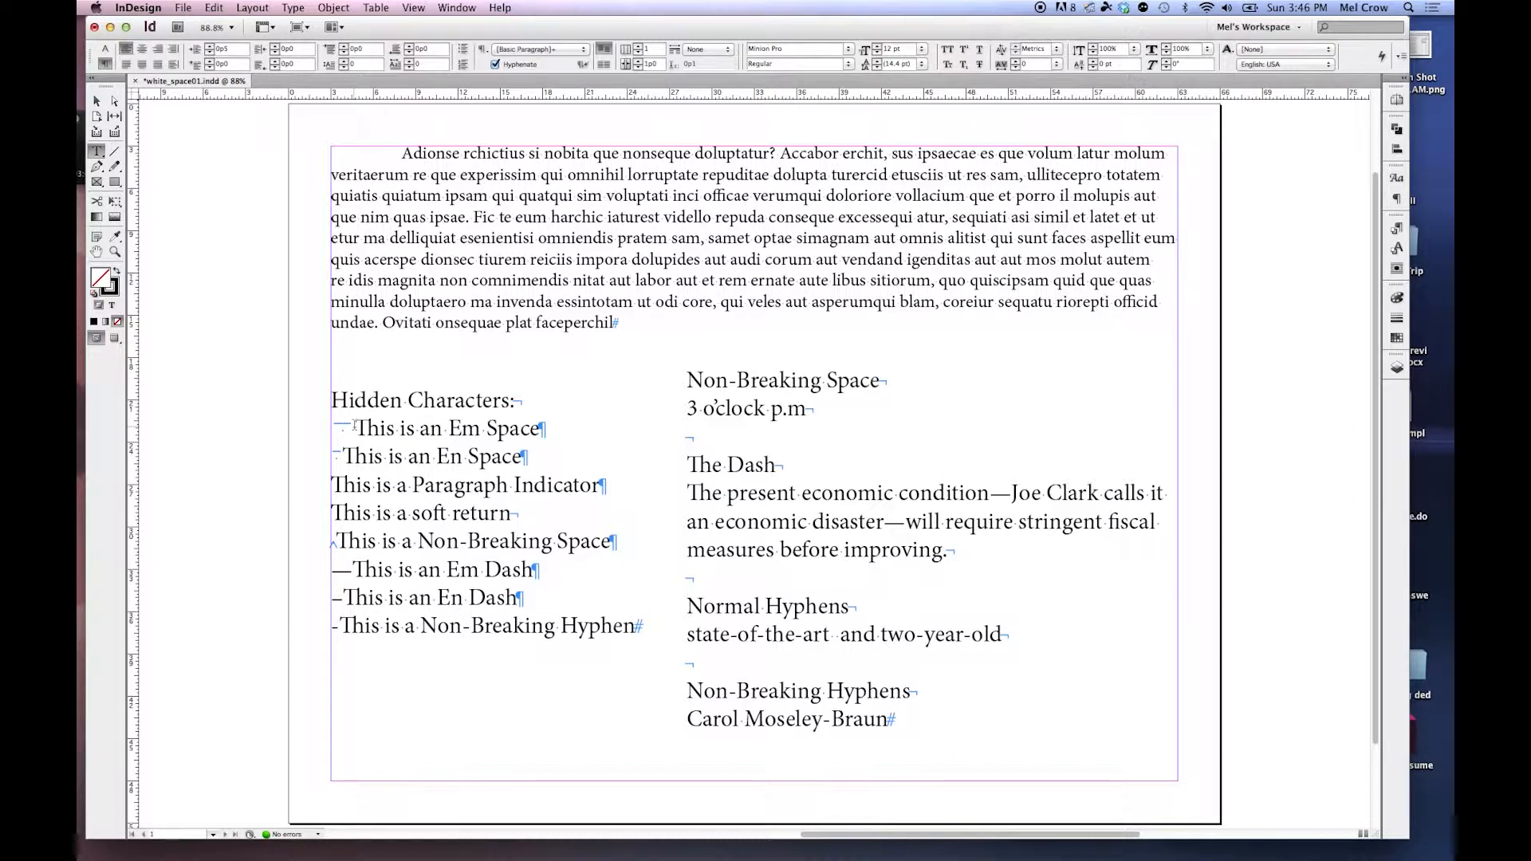
click(473, 218)
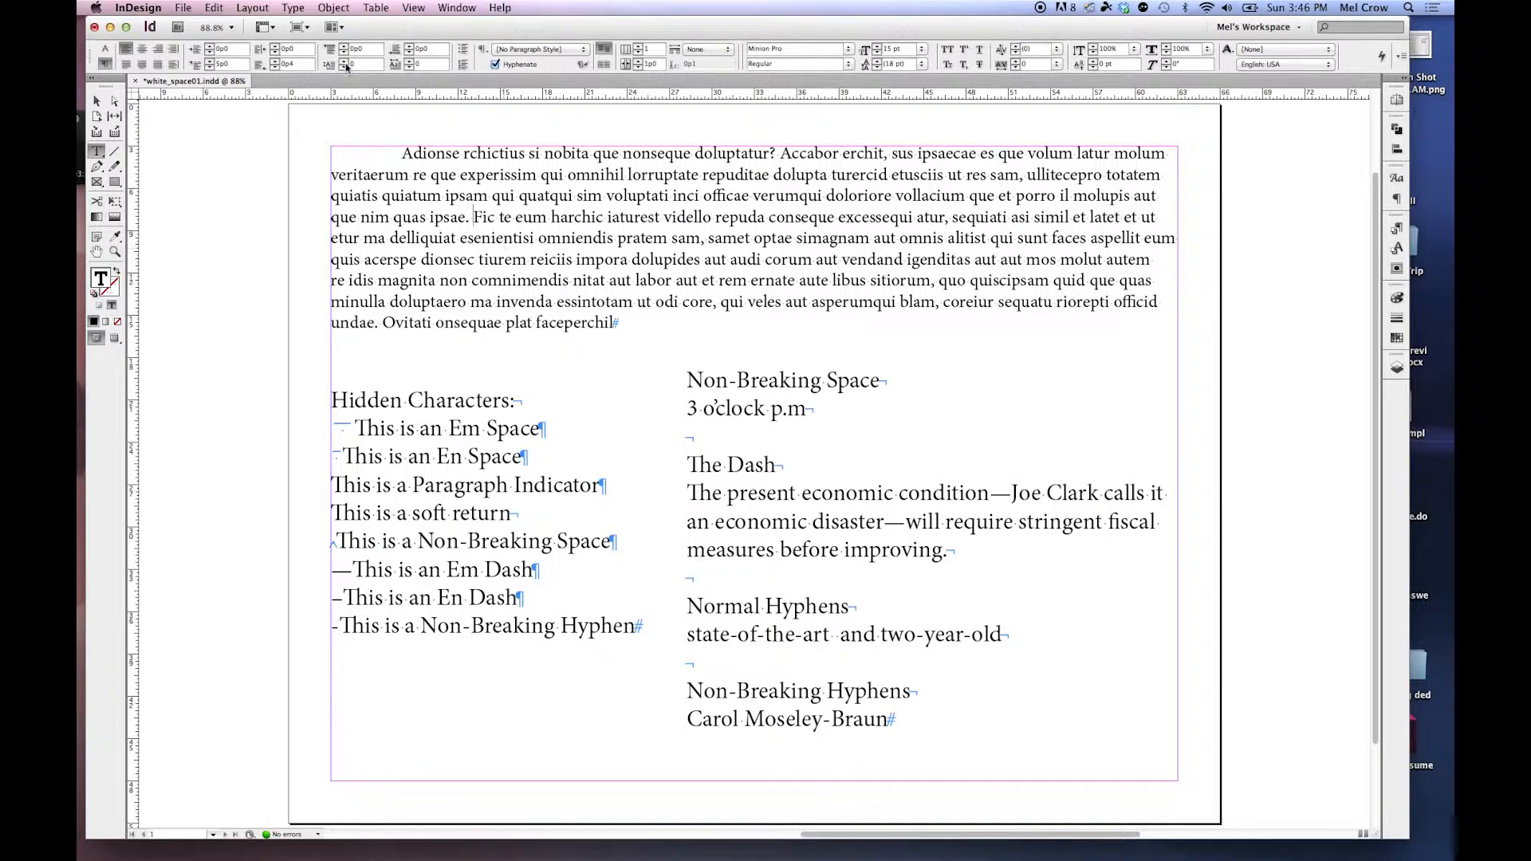
click(294, 8)
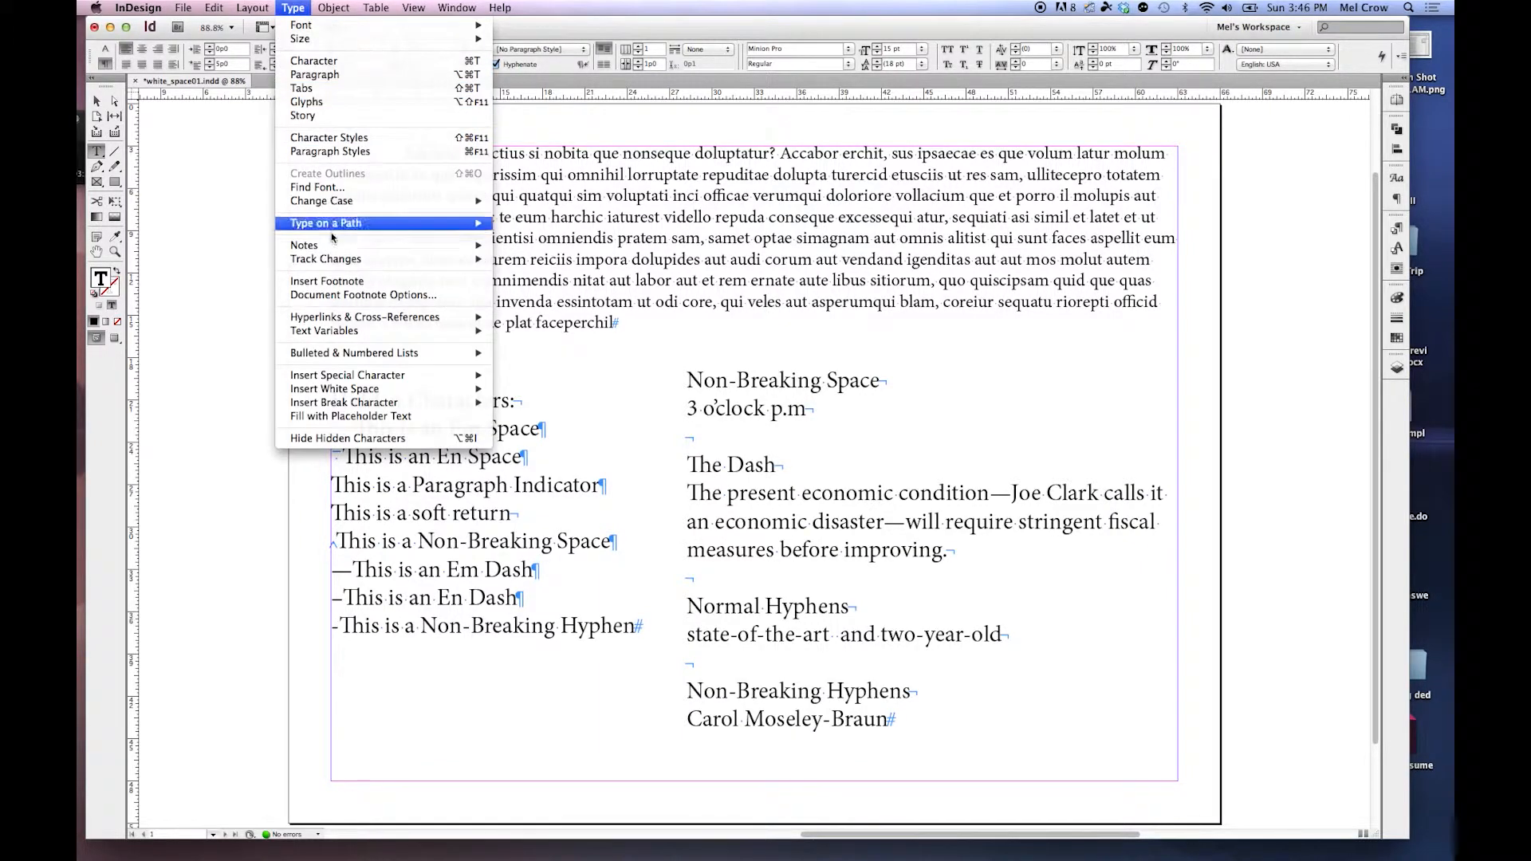
mouse_move(351, 380)
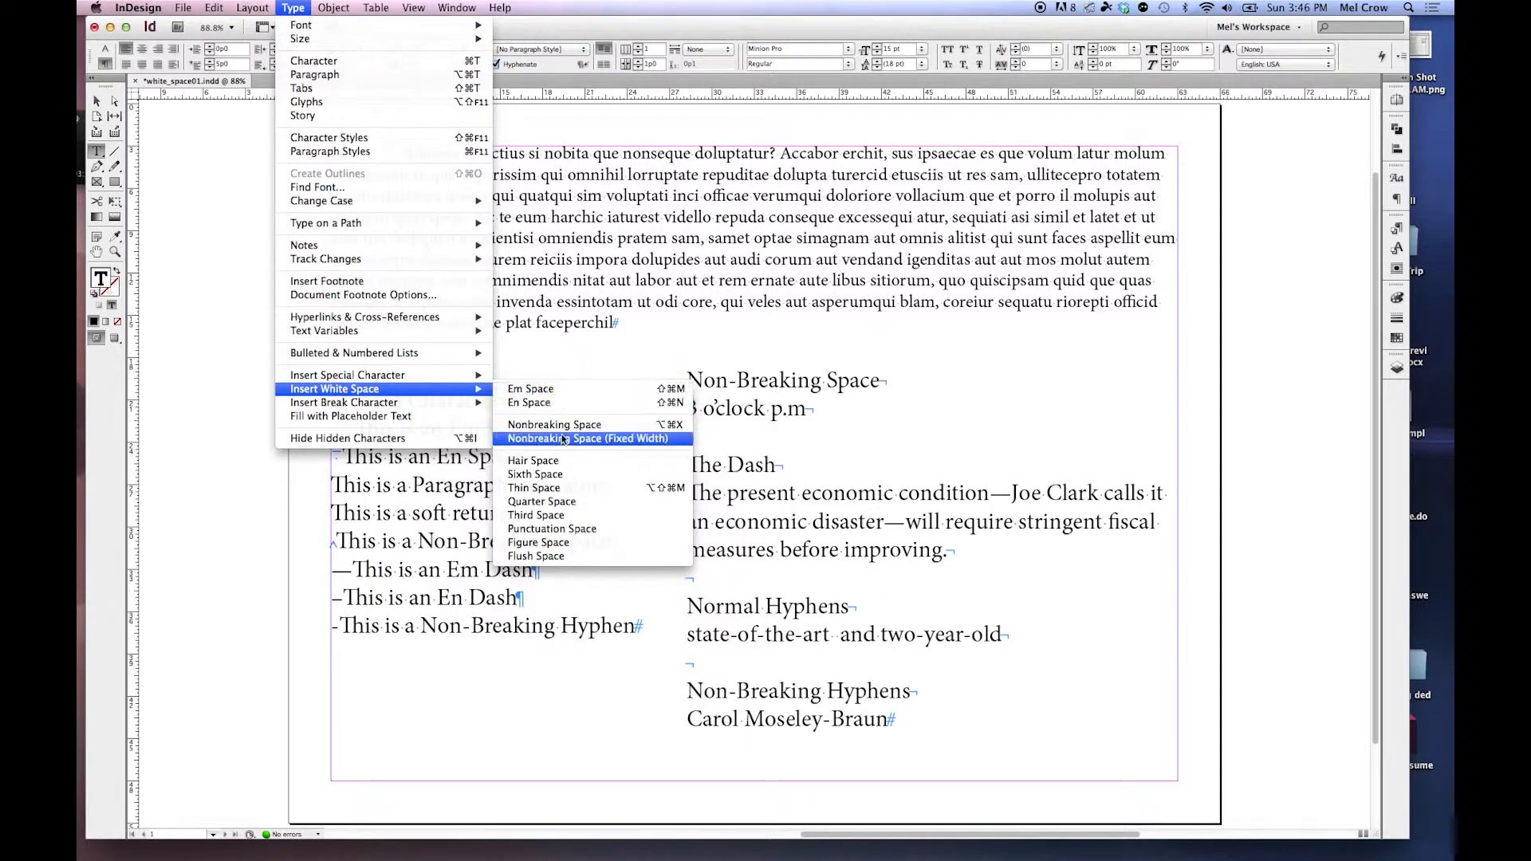
click(619, 279)
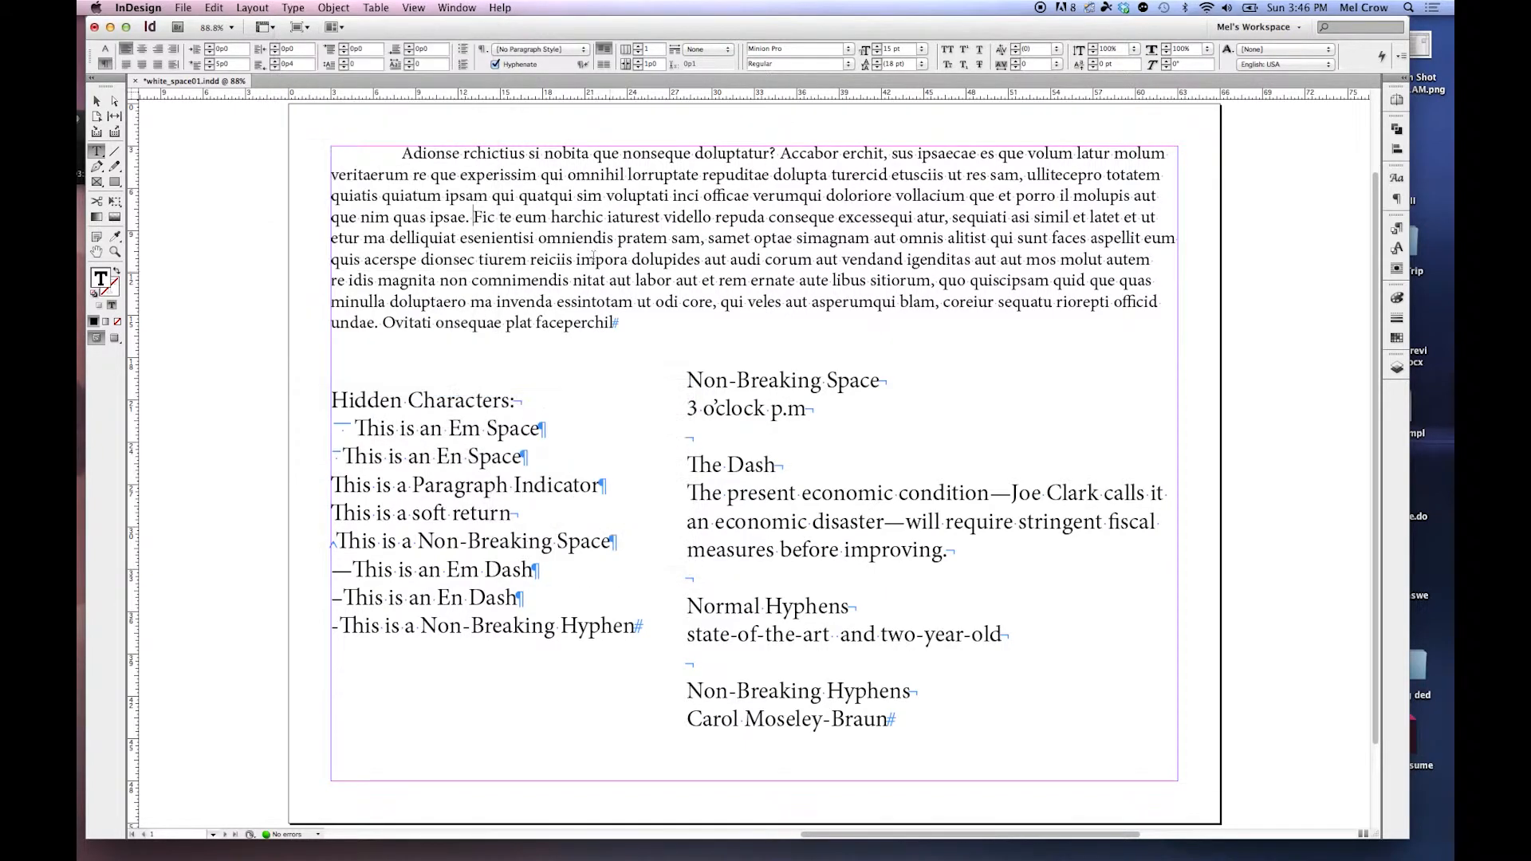
right_click(474, 216)
mouse_move(540, 466)
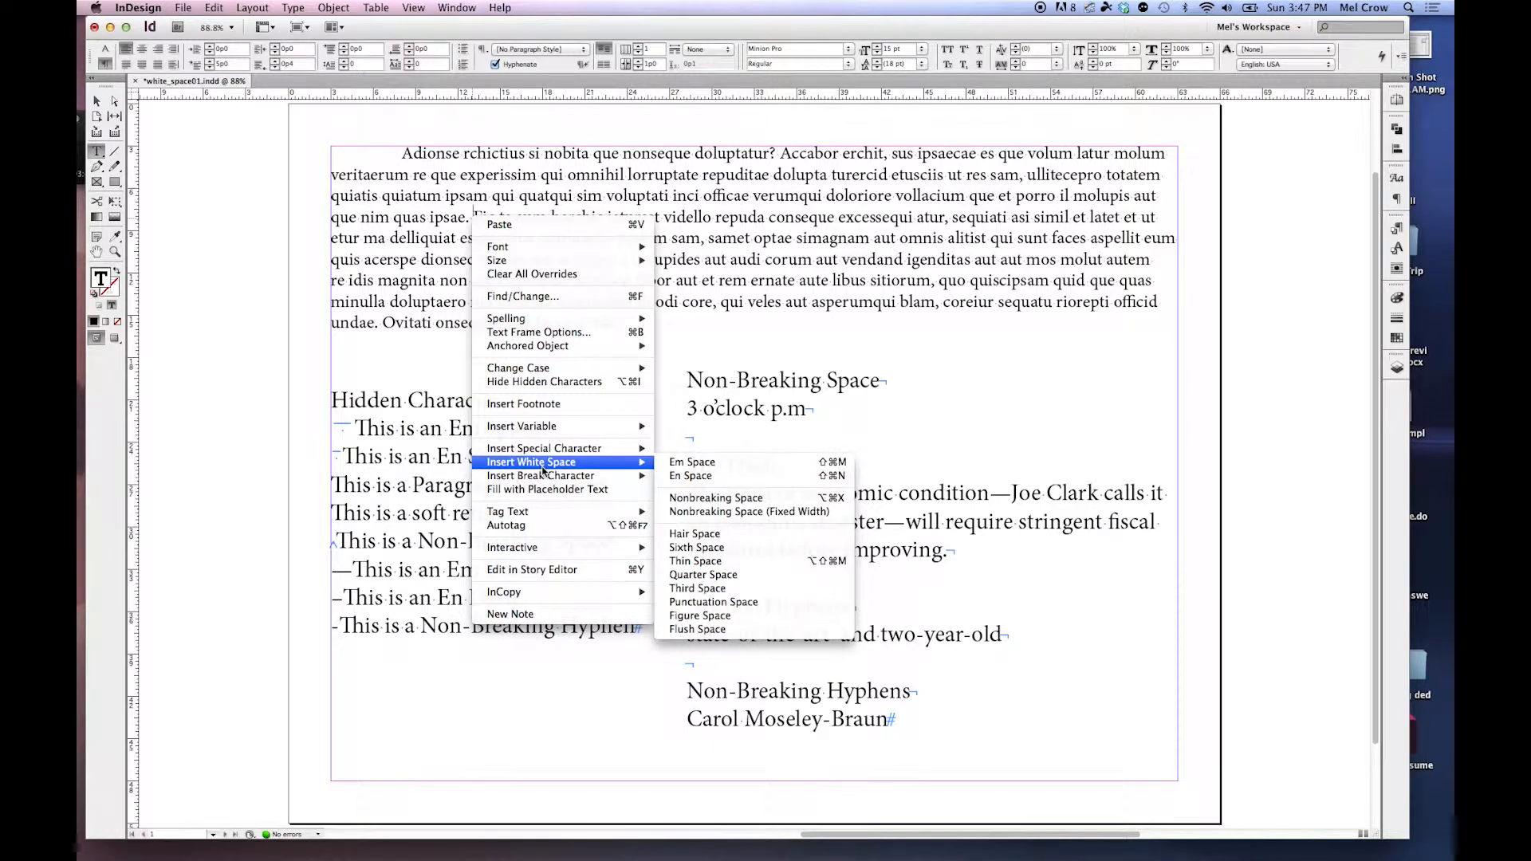
click(691, 462)
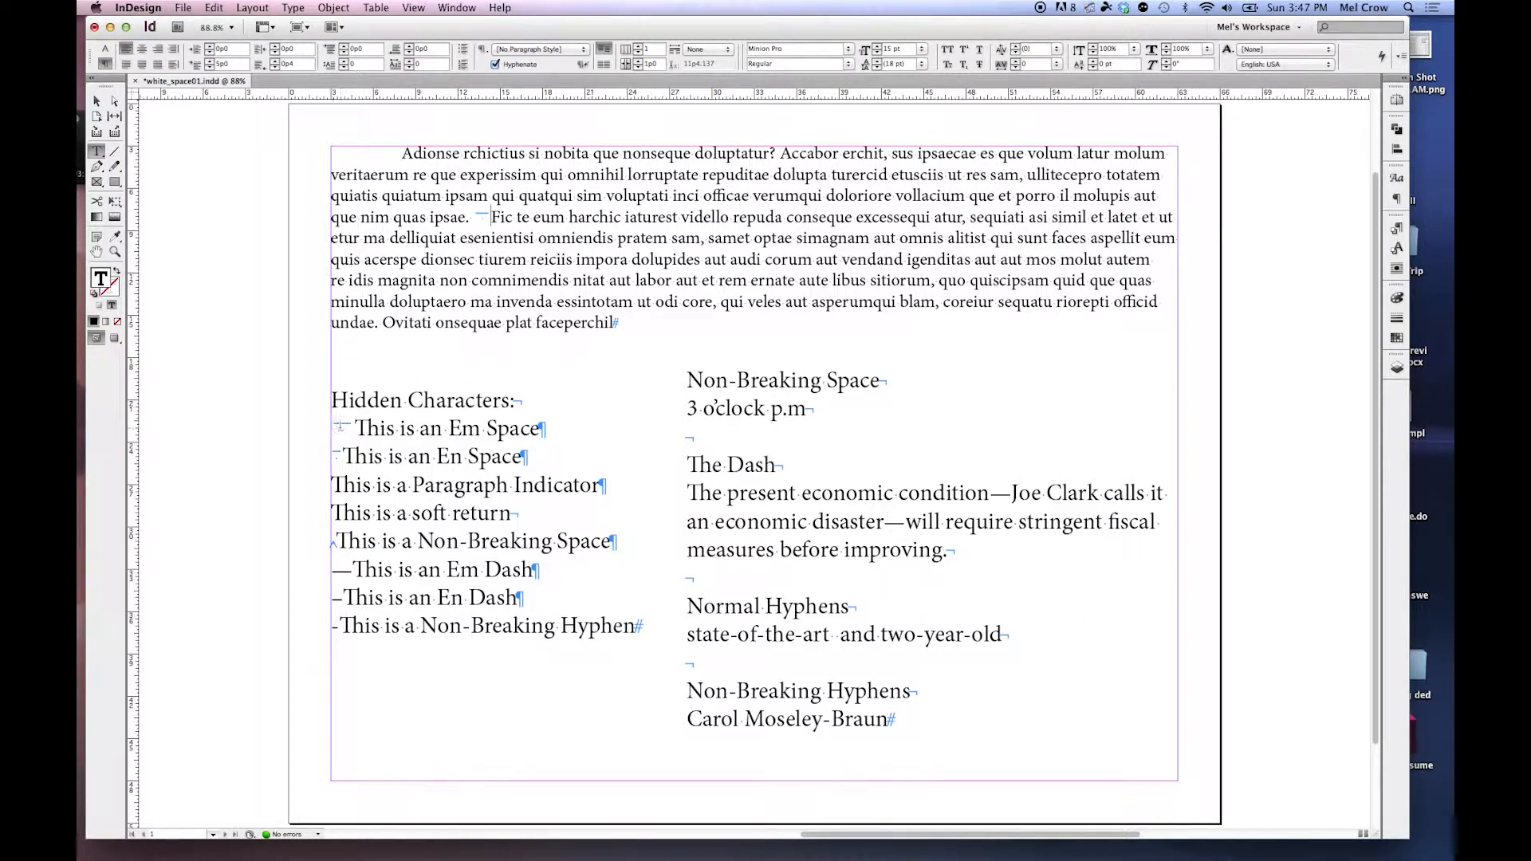
drag(561, 428, 317, 429)
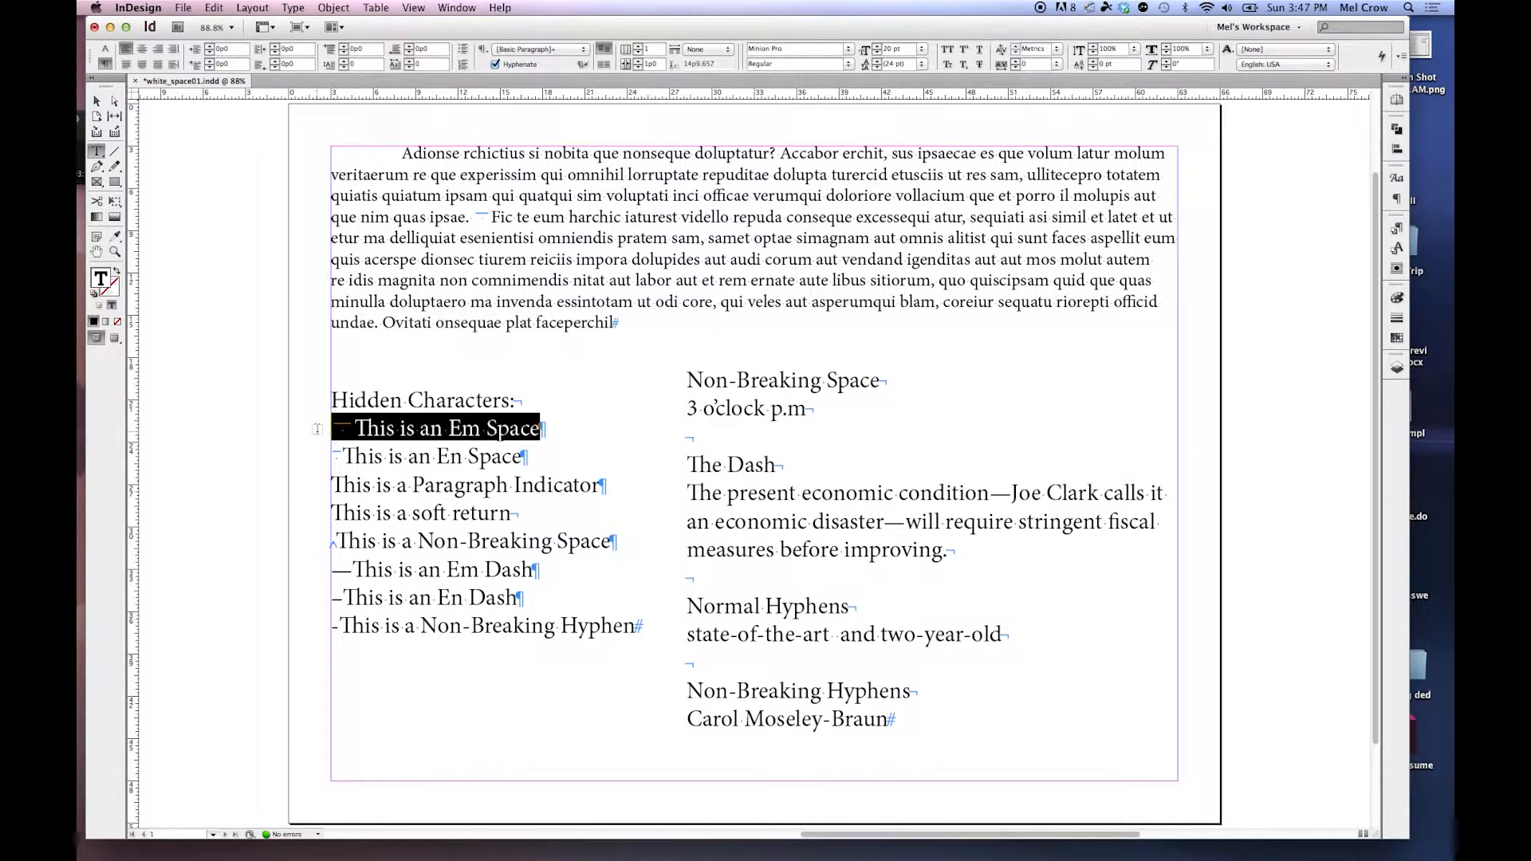
click(493, 216)
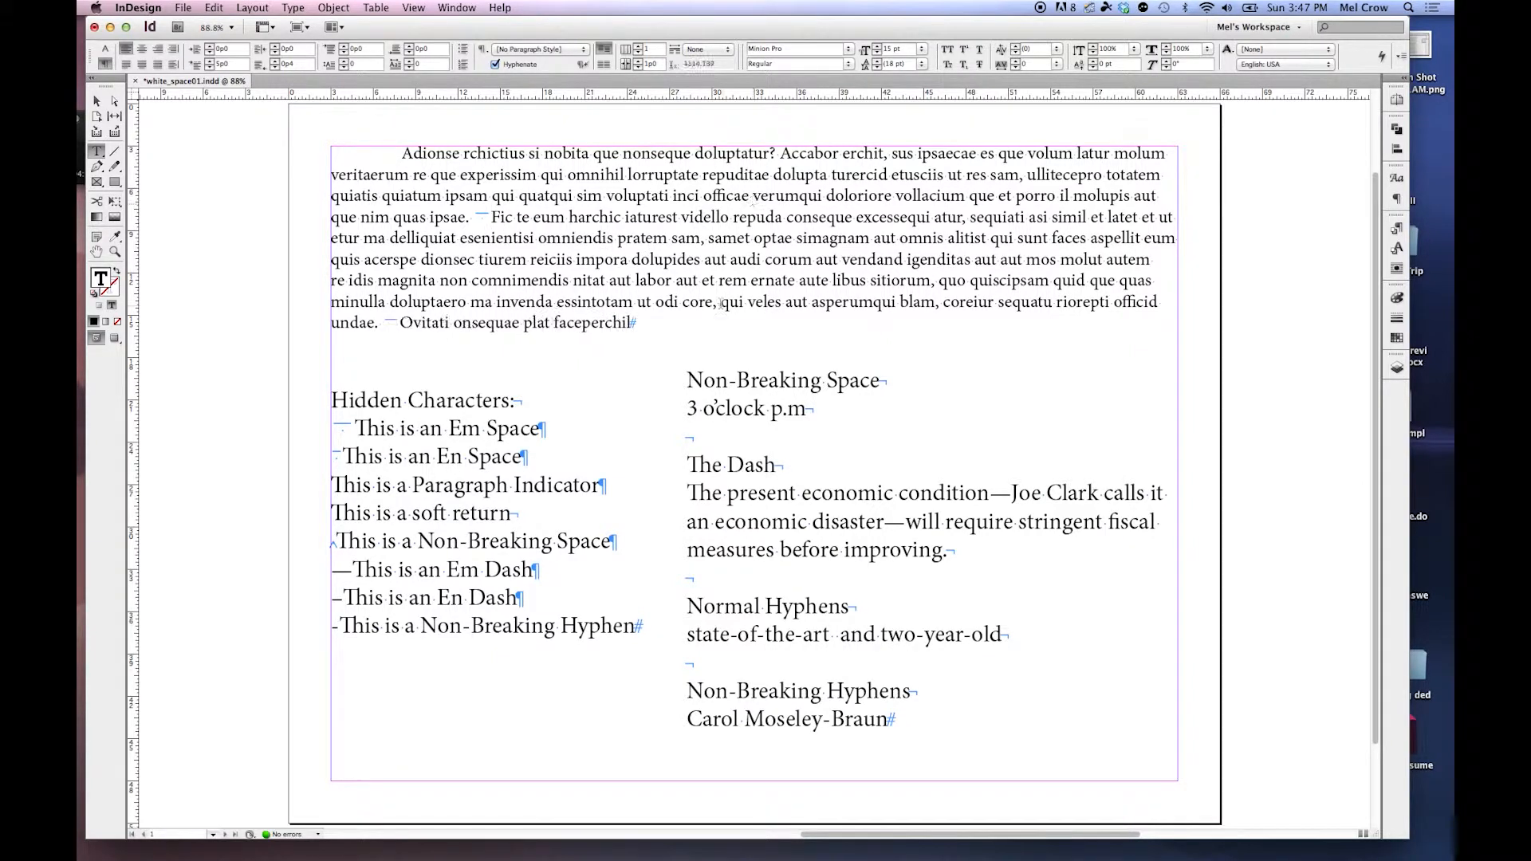
Step: Insert an en space before "qui veles" in the opening paragraph and compare it with the en space sample
right_click(722, 302)
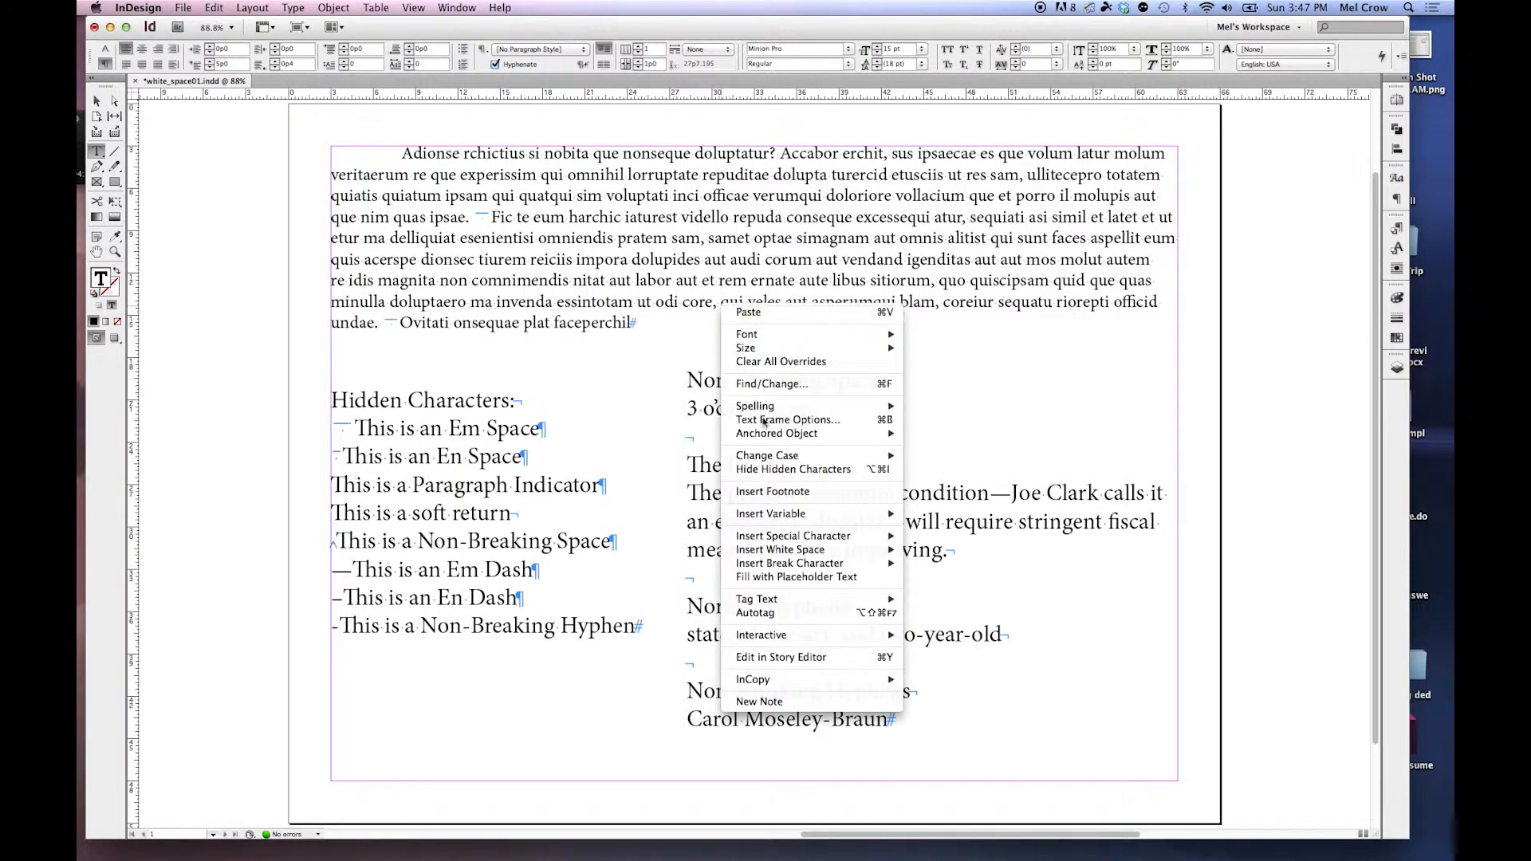
mouse_move(828, 556)
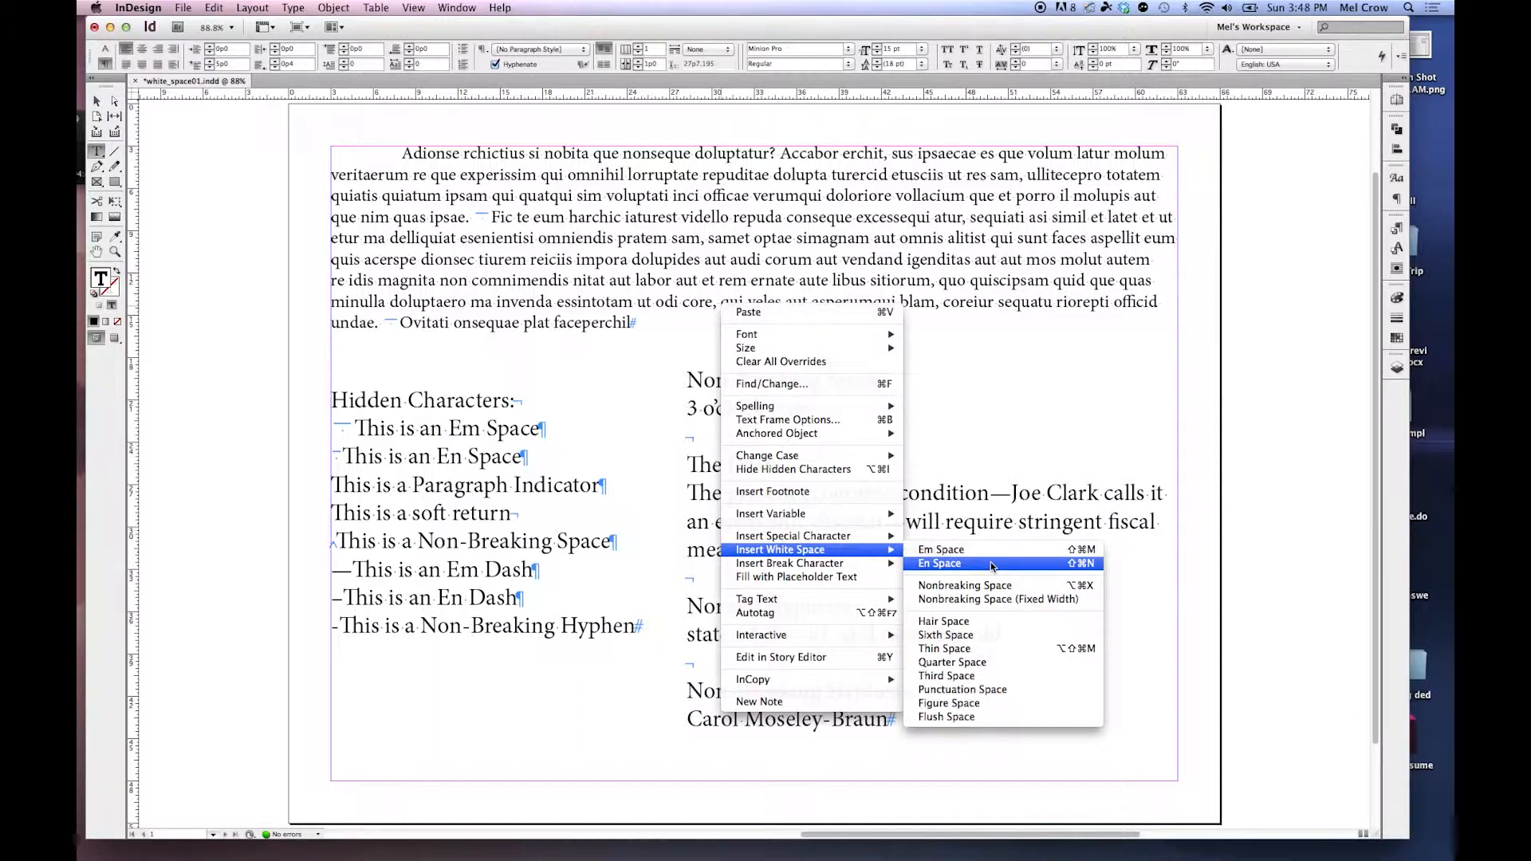
click(1085, 564)
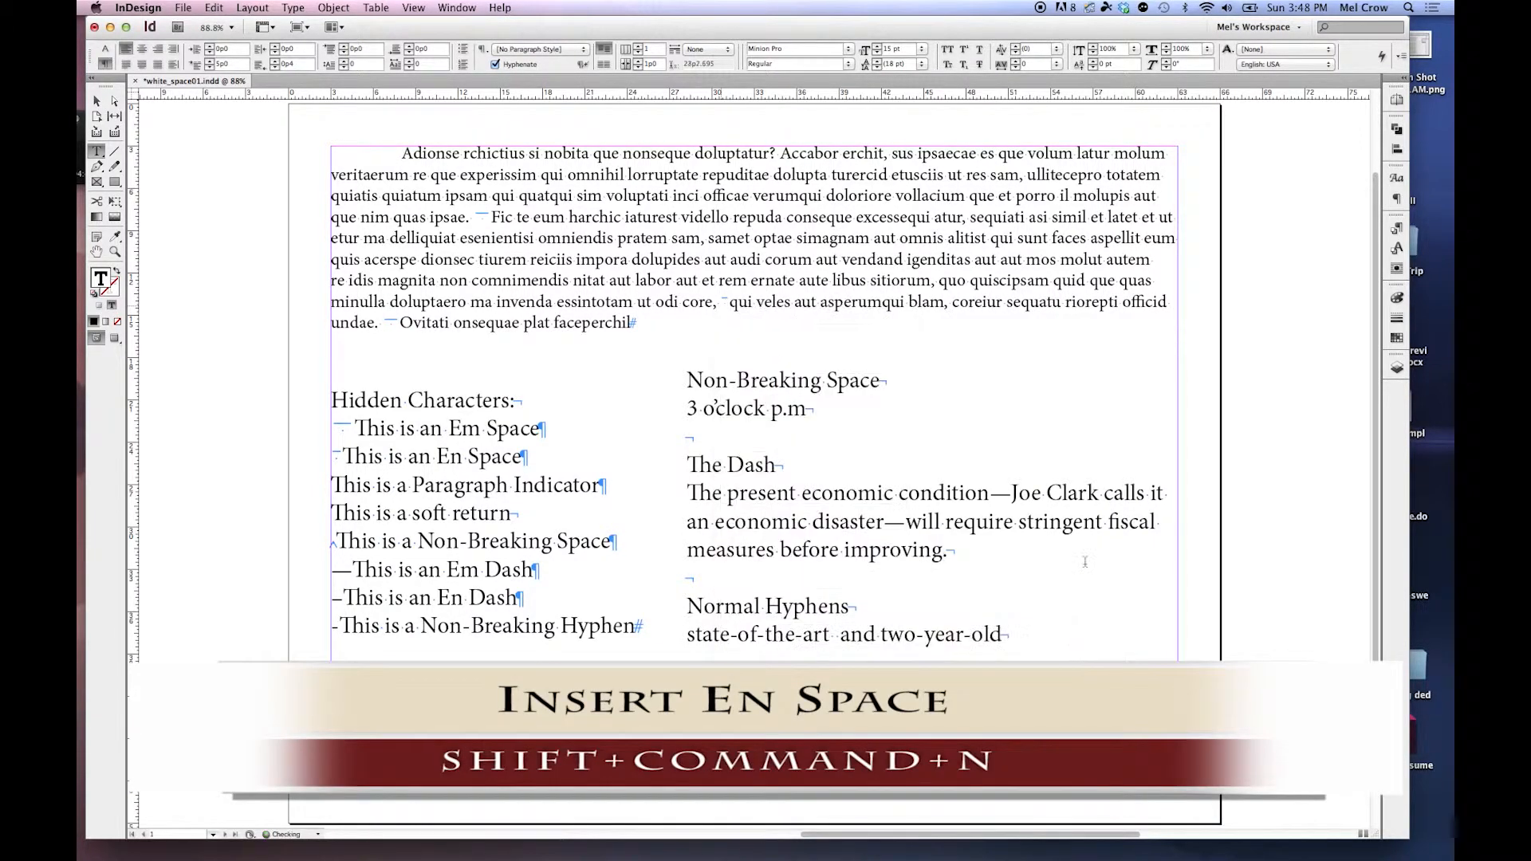
drag(729, 303, 720, 303)
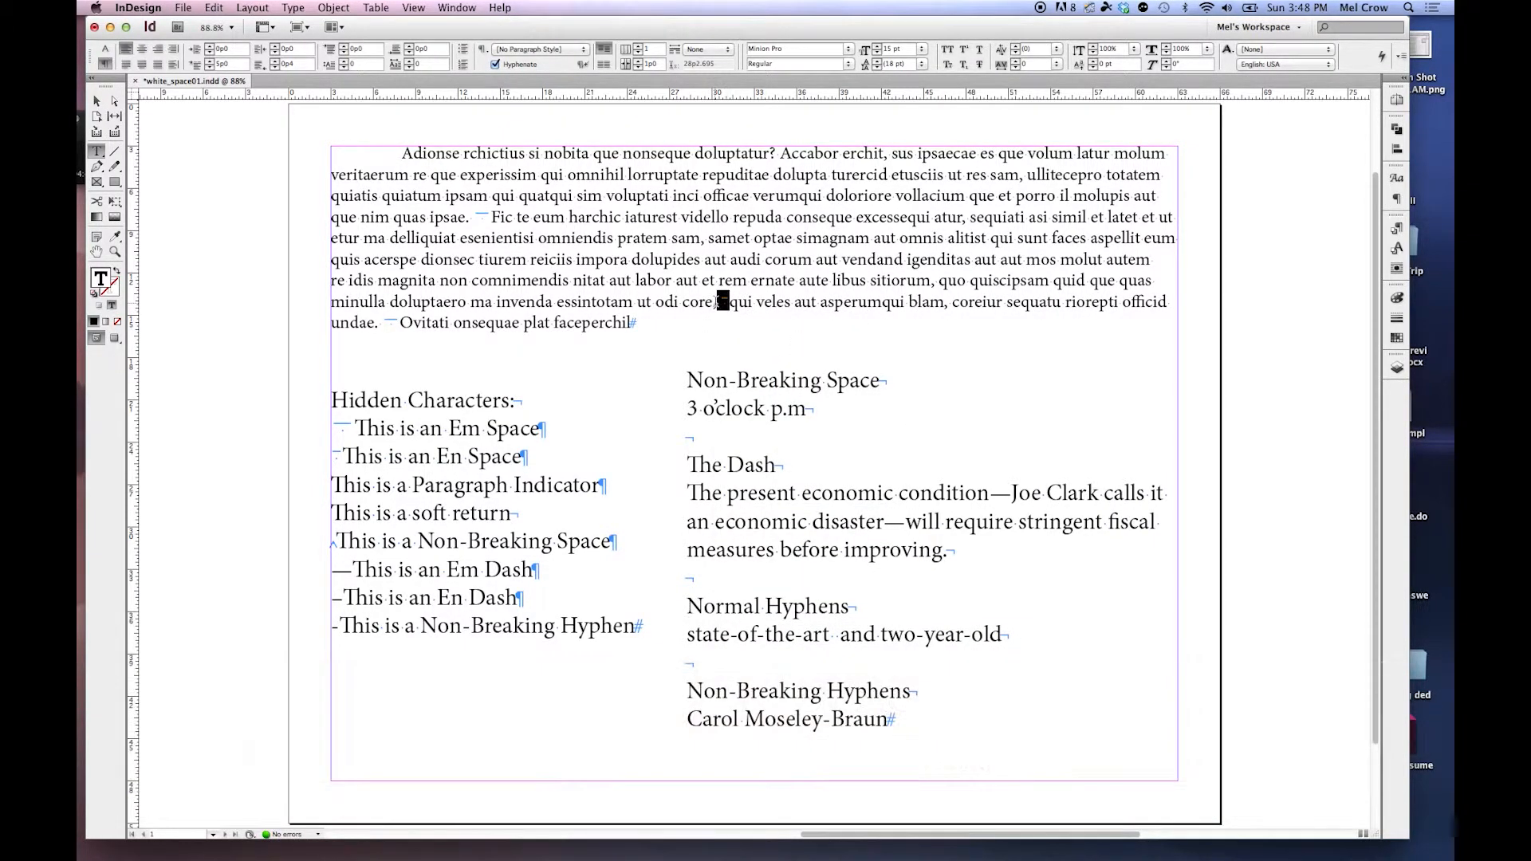
click(339, 456)
drag(342, 452, 328, 454)
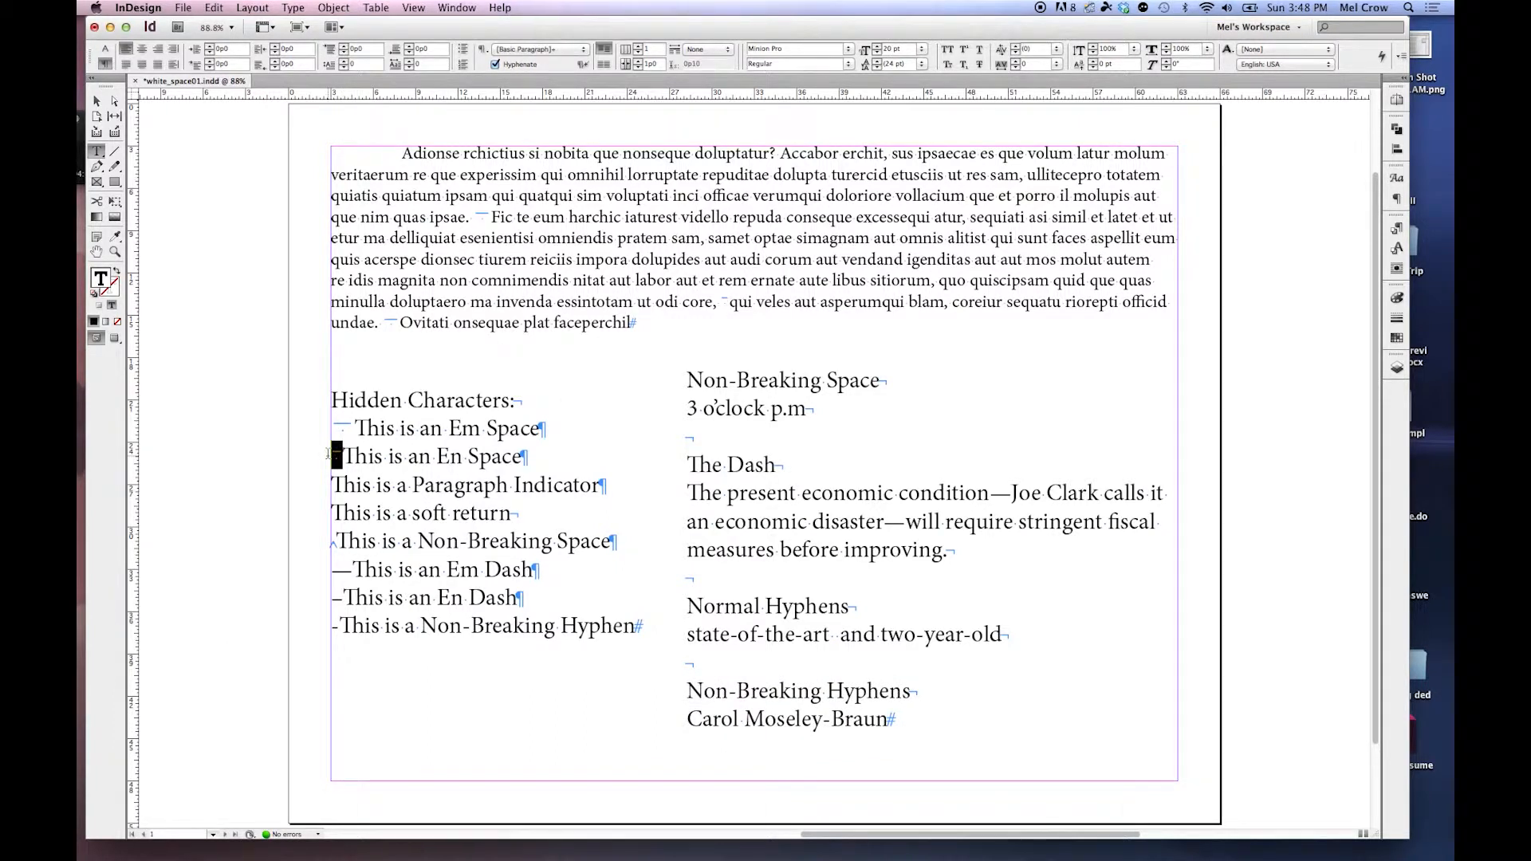
Step: Insert a punctuation space after "dolupides" in the opening paragraph
click(695, 259)
right_click(698, 260)
mouse_move(751, 507)
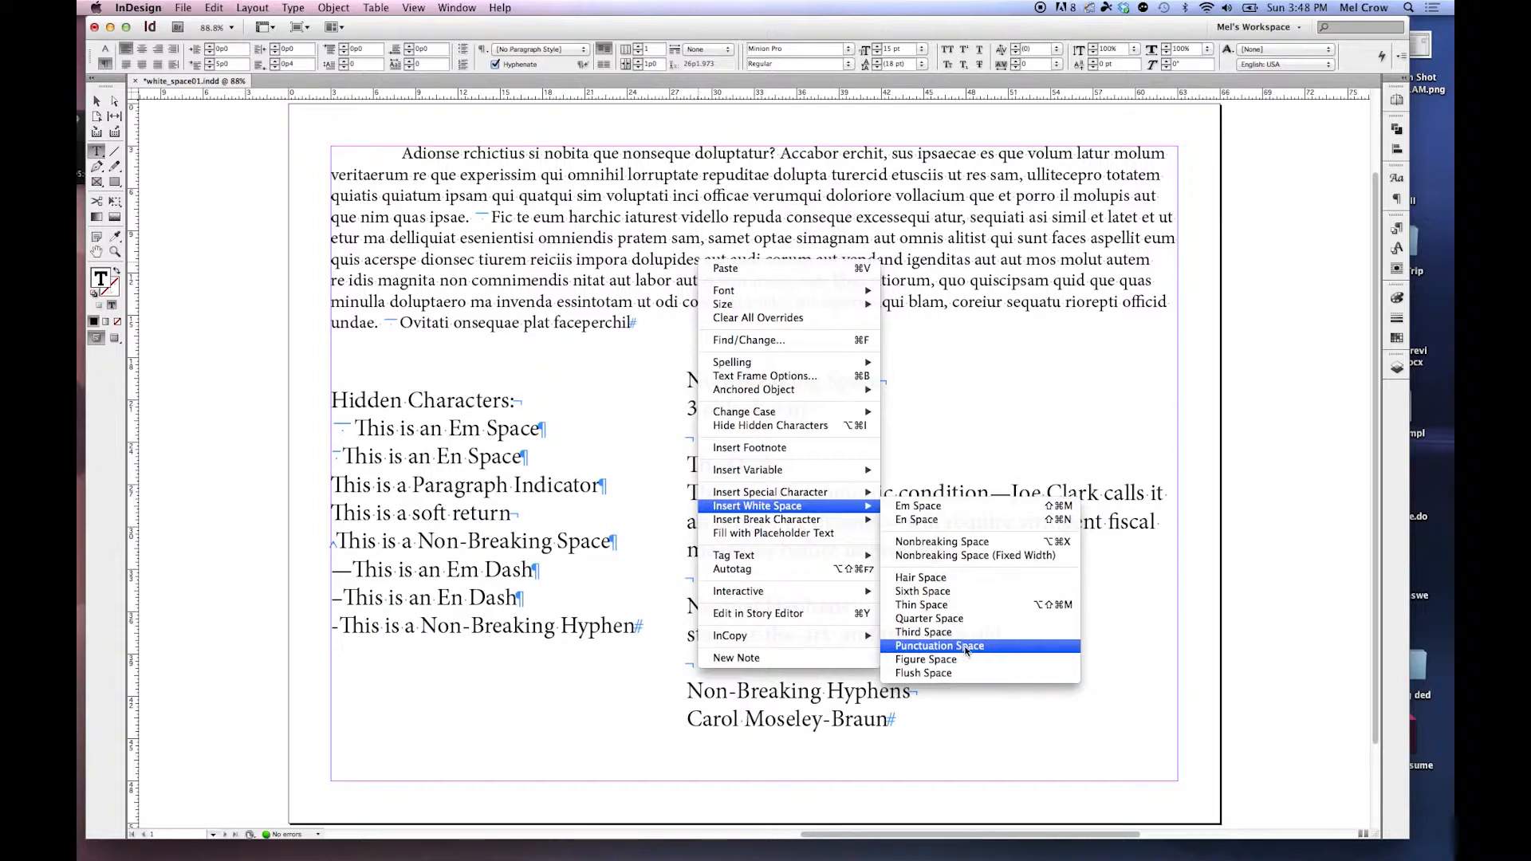
click(881, 380)
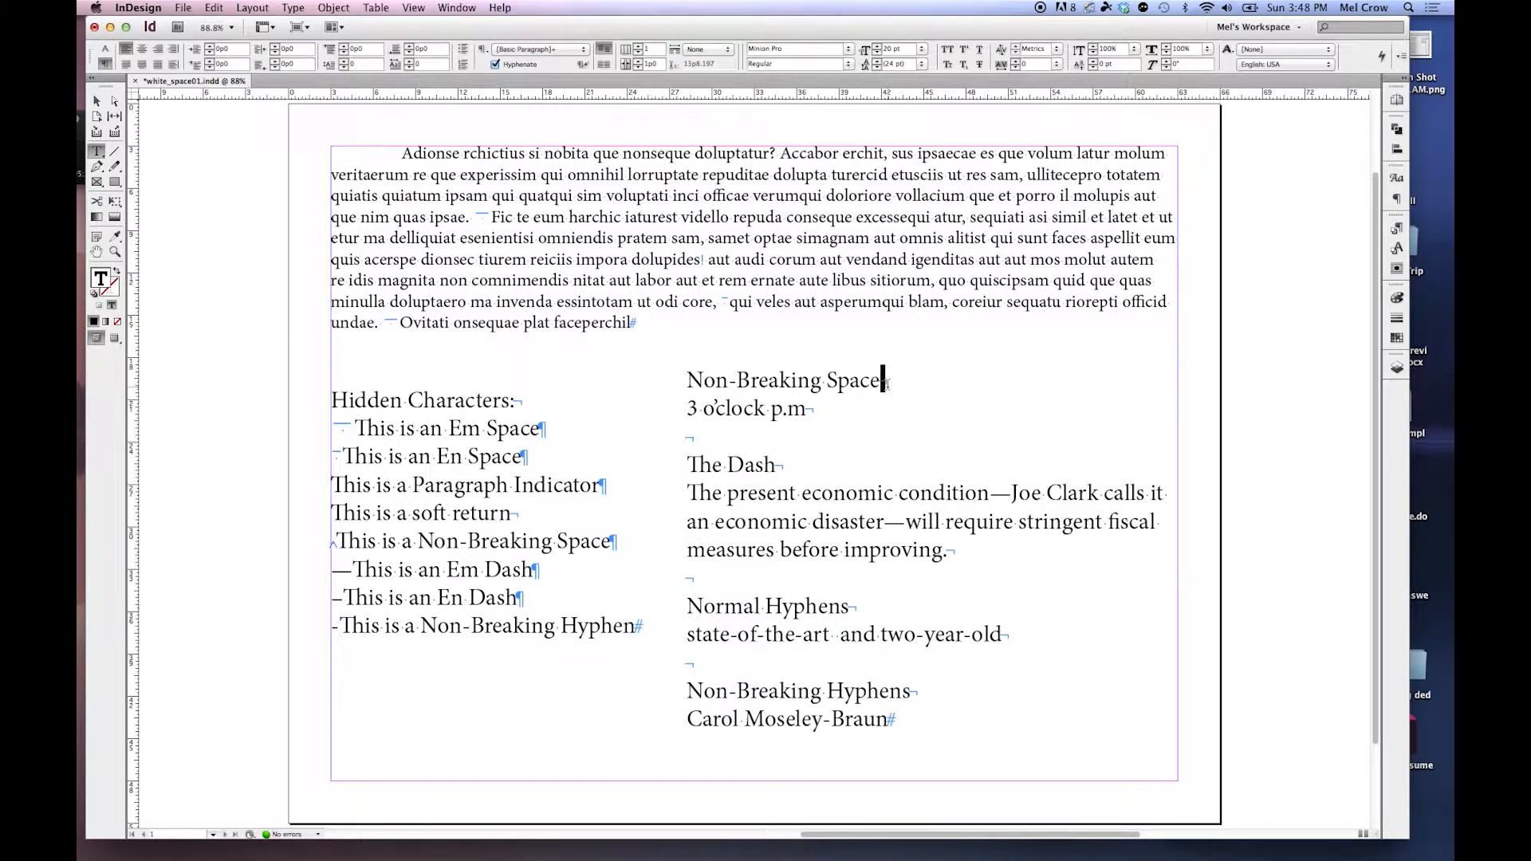
Step: Insert a nonbreaking space before "p.m" in the 3 o'clock example and highlight the inserted character
drag(687, 408, 806, 410)
click(770, 409)
click(809, 409)
click(770, 409)
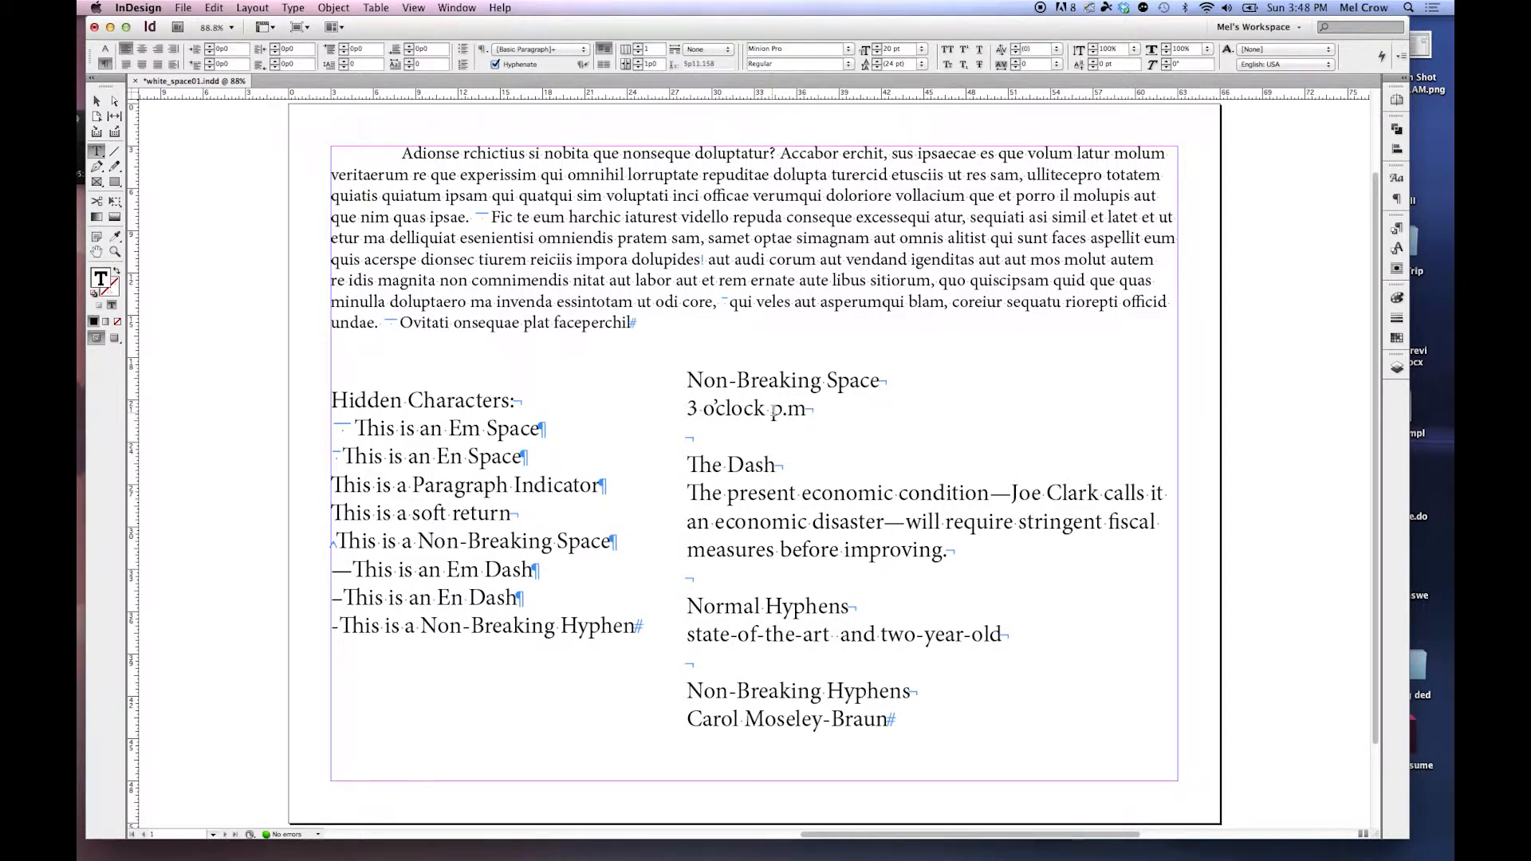
right_click(770, 409)
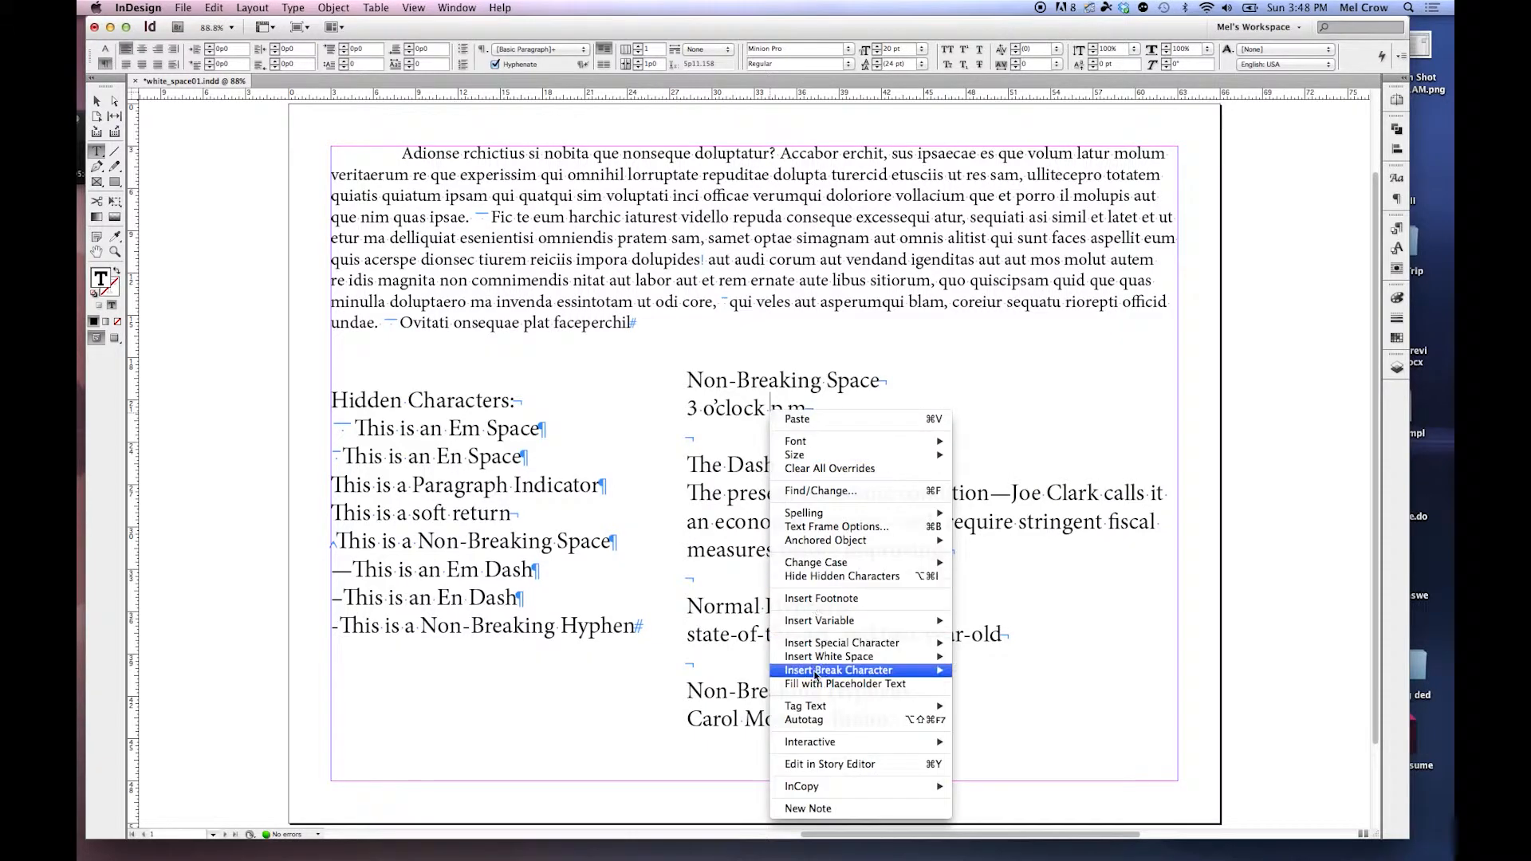
mouse_move(917, 656)
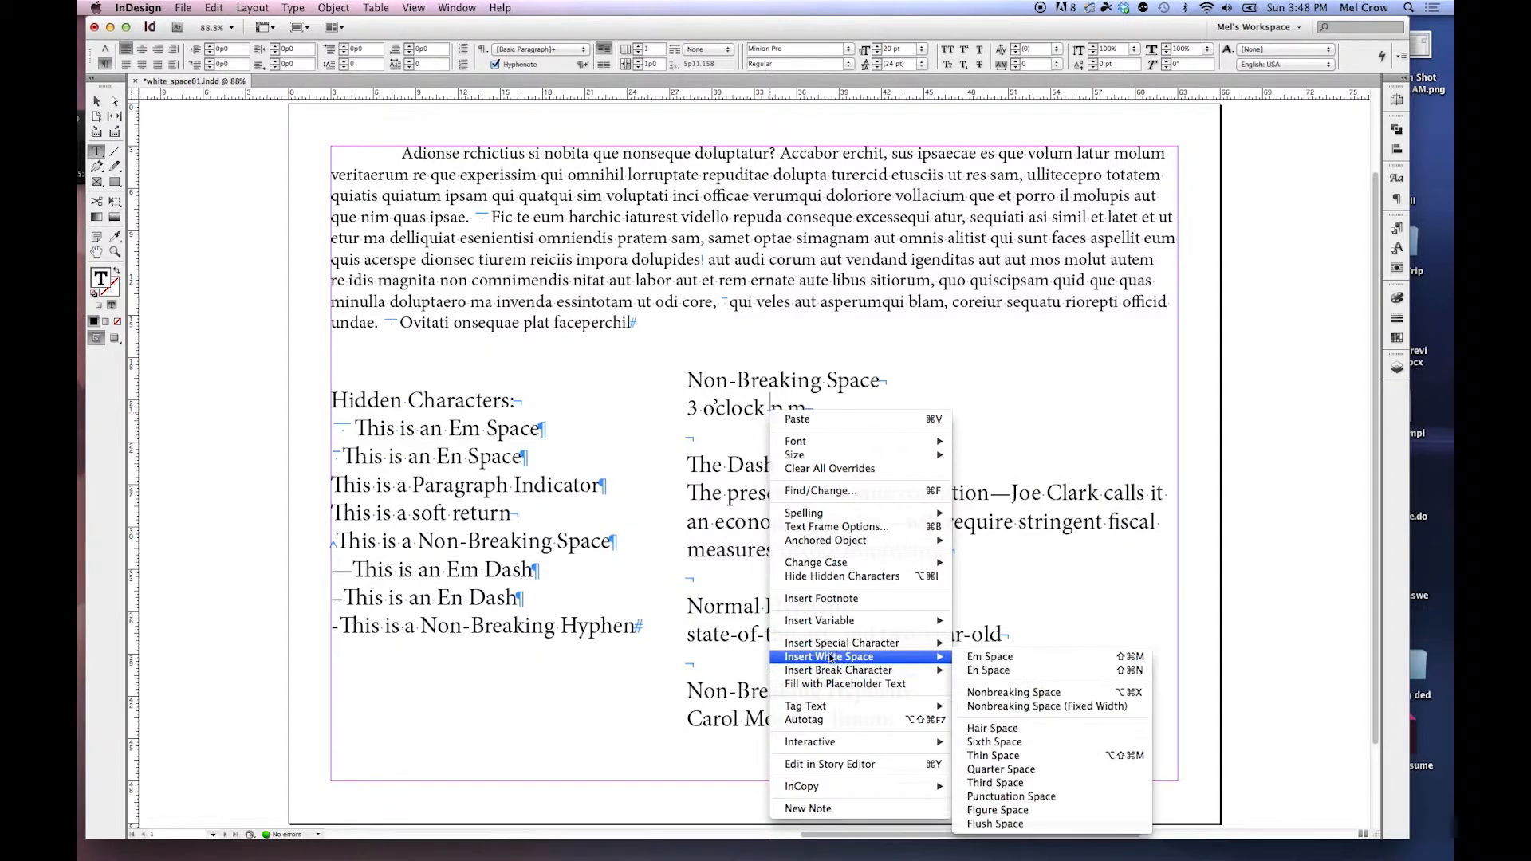
click(1021, 692)
drag(776, 409, 767, 410)
click(778, 413)
drag(778, 412, 768, 412)
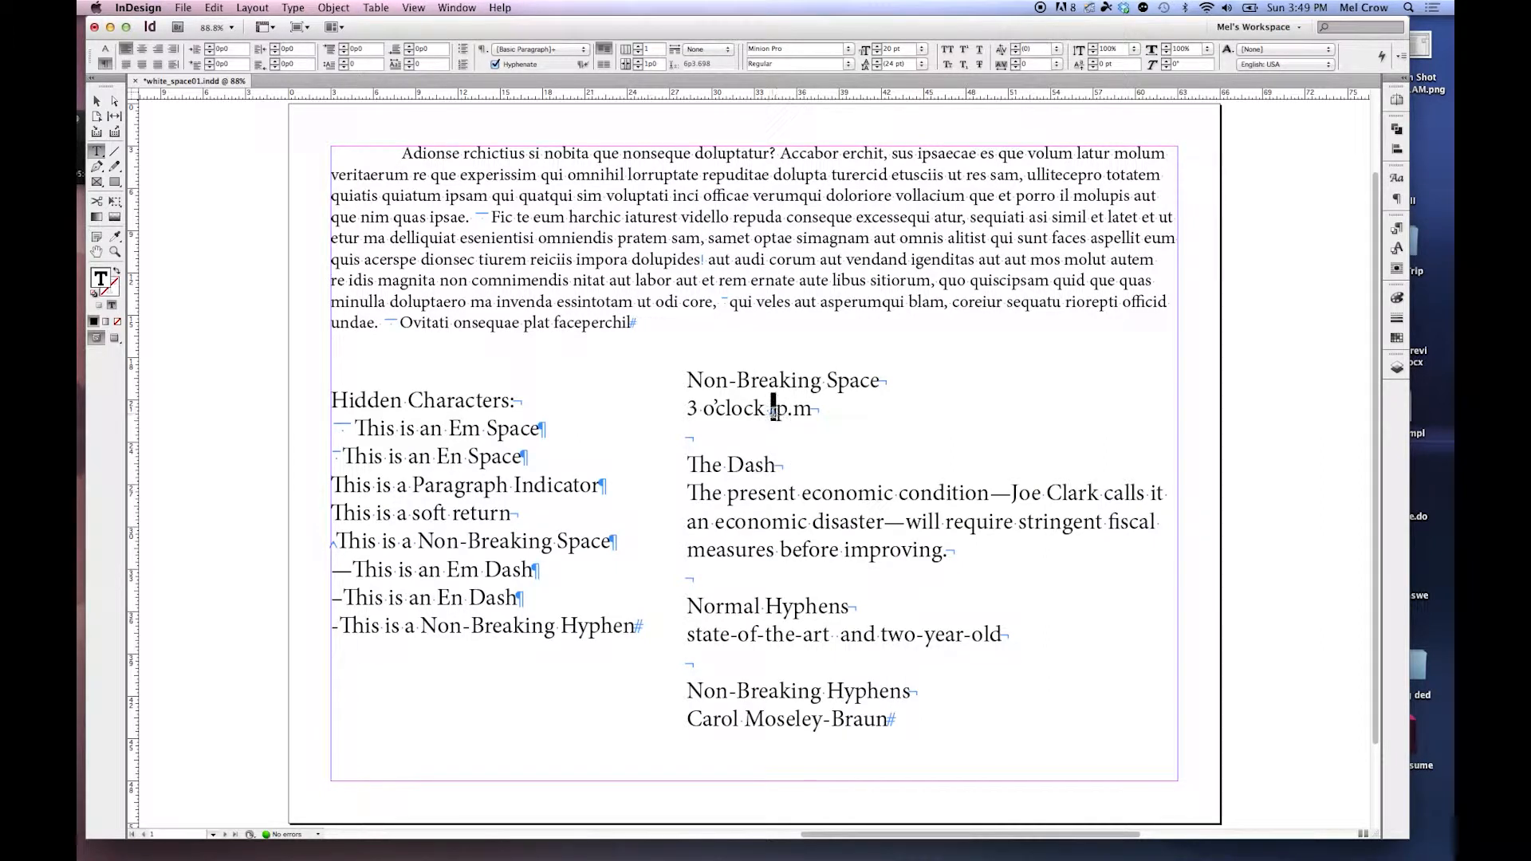
click(816, 410)
Step: Examine the Normal Hyphens and The Dash examples, highlighting the sentence about the present economic condition
drag(765, 599, 853, 606)
click(691, 465)
drag(691, 465, 780, 469)
click(772, 470)
drag(728, 636, 735, 635)
drag(688, 492, 951, 550)
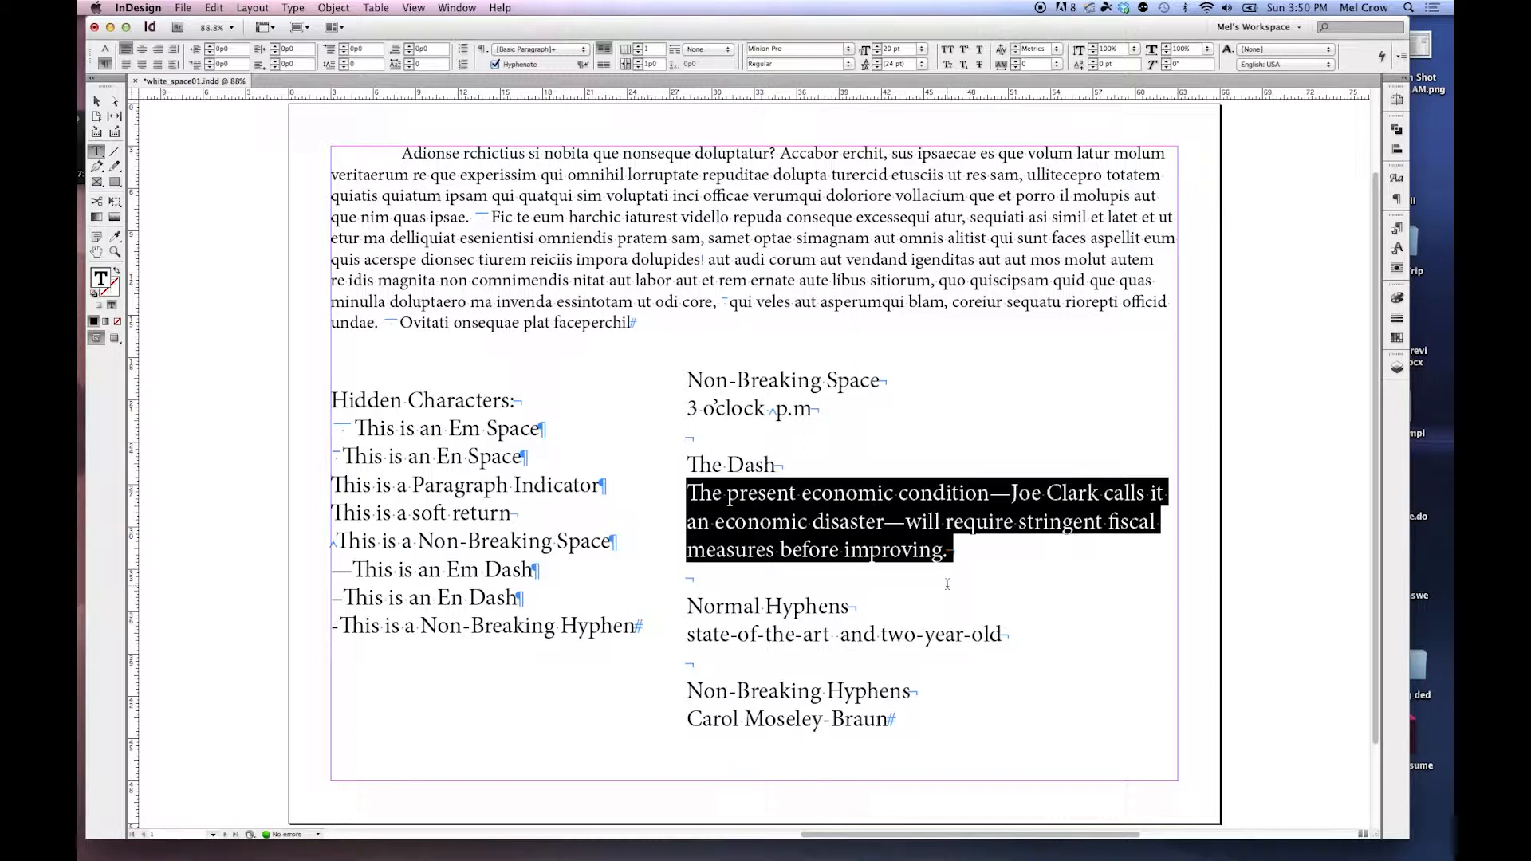
Step: Examine the Normal Hyphens example and the Non-Breaking Hyphens heading, highlighting each line of text
click(1001, 556)
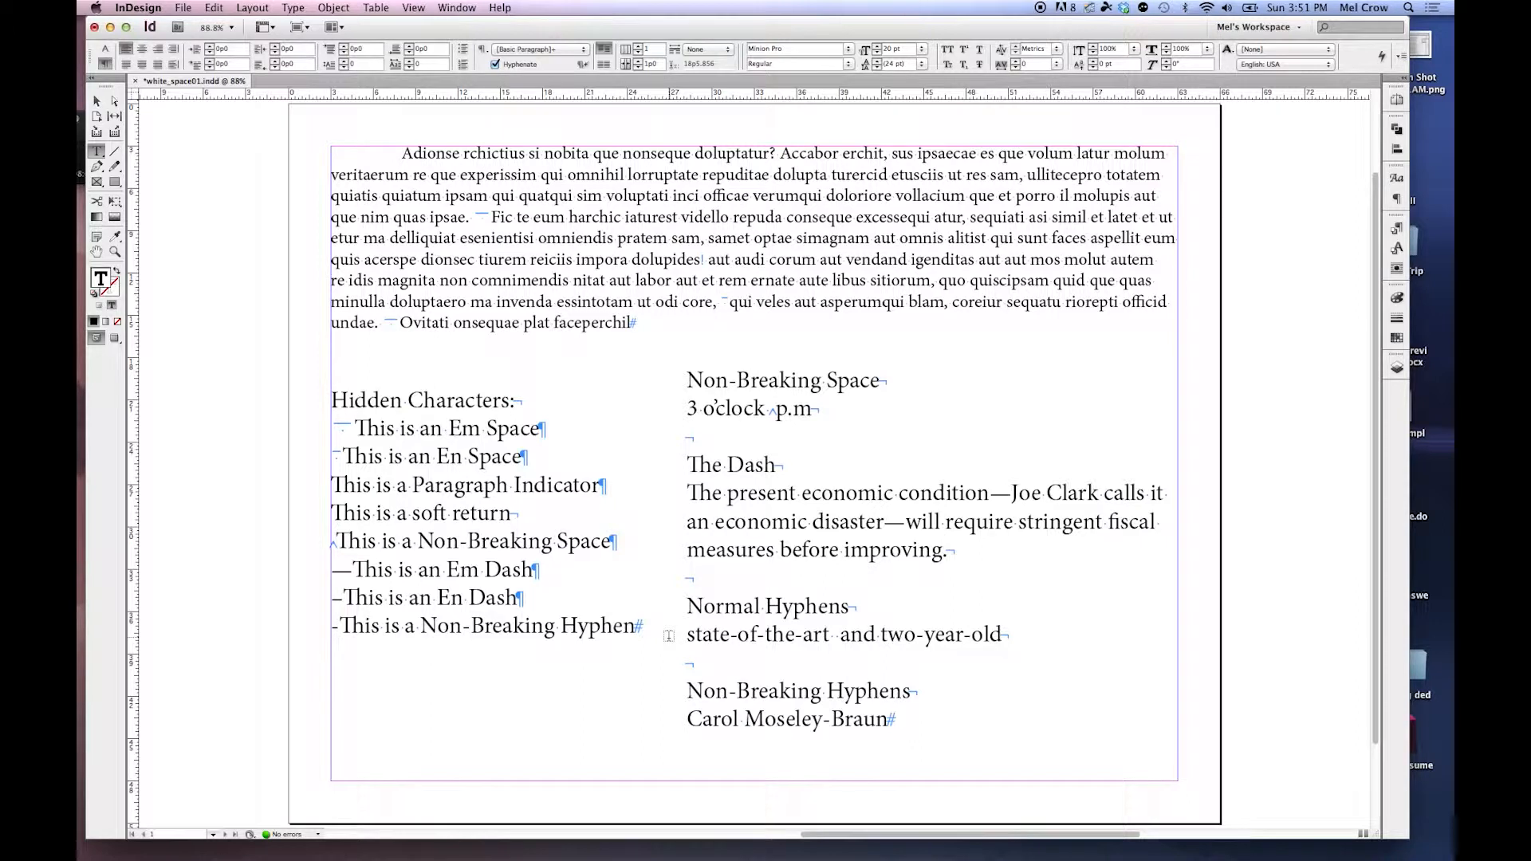
drag(688, 634, 1006, 635)
click(1007, 634)
drag(693, 691, 911, 692)
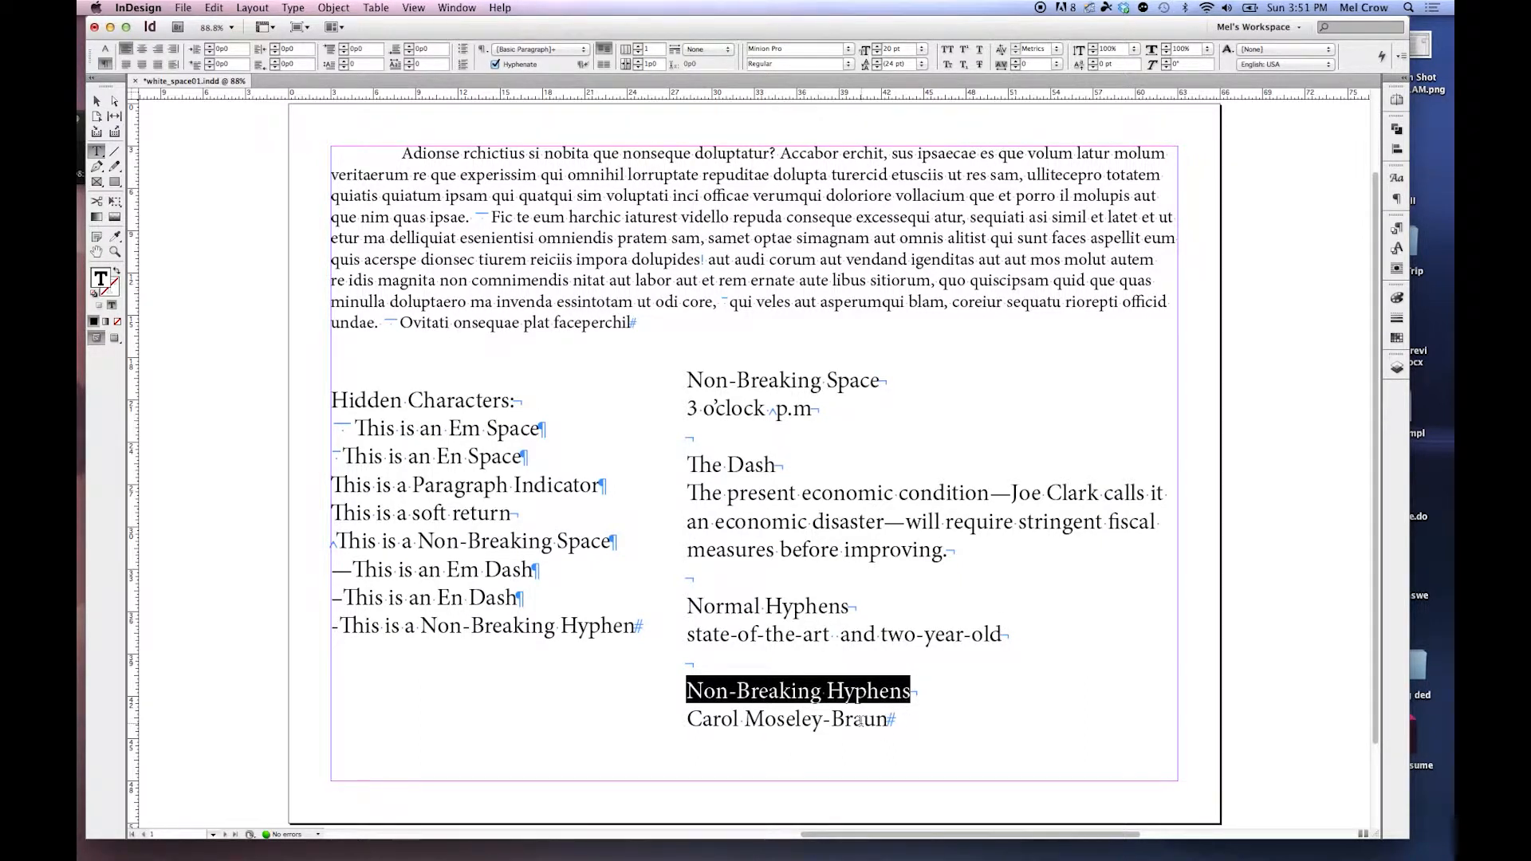
Step: Replace the hyphen in the name under Non-Breaking Hyphens with a nonbreaking hyphen and highlight the inserted character
click(834, 720)
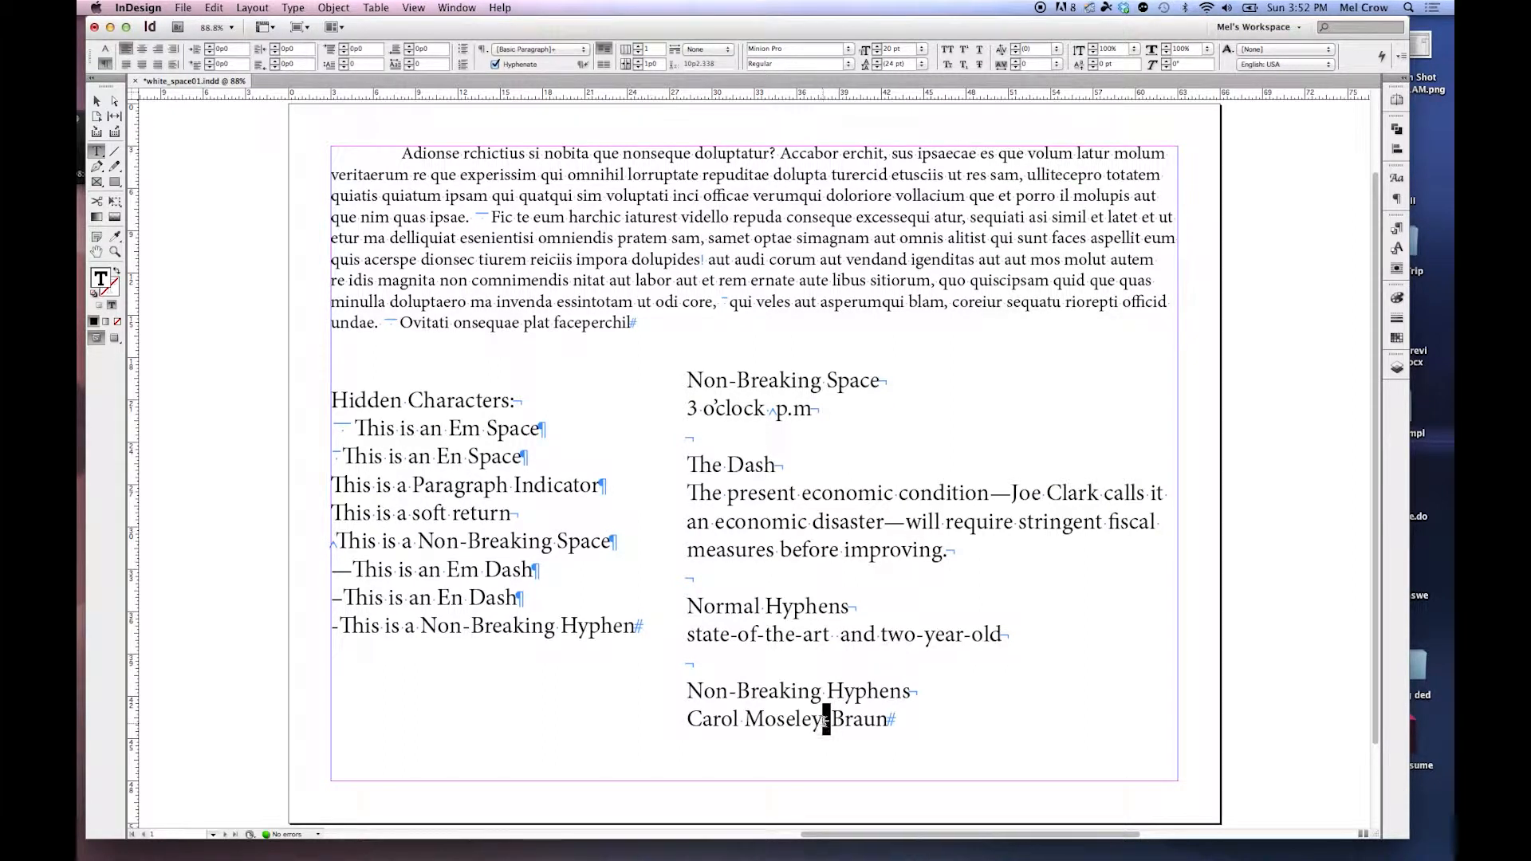
key(BackSpace)
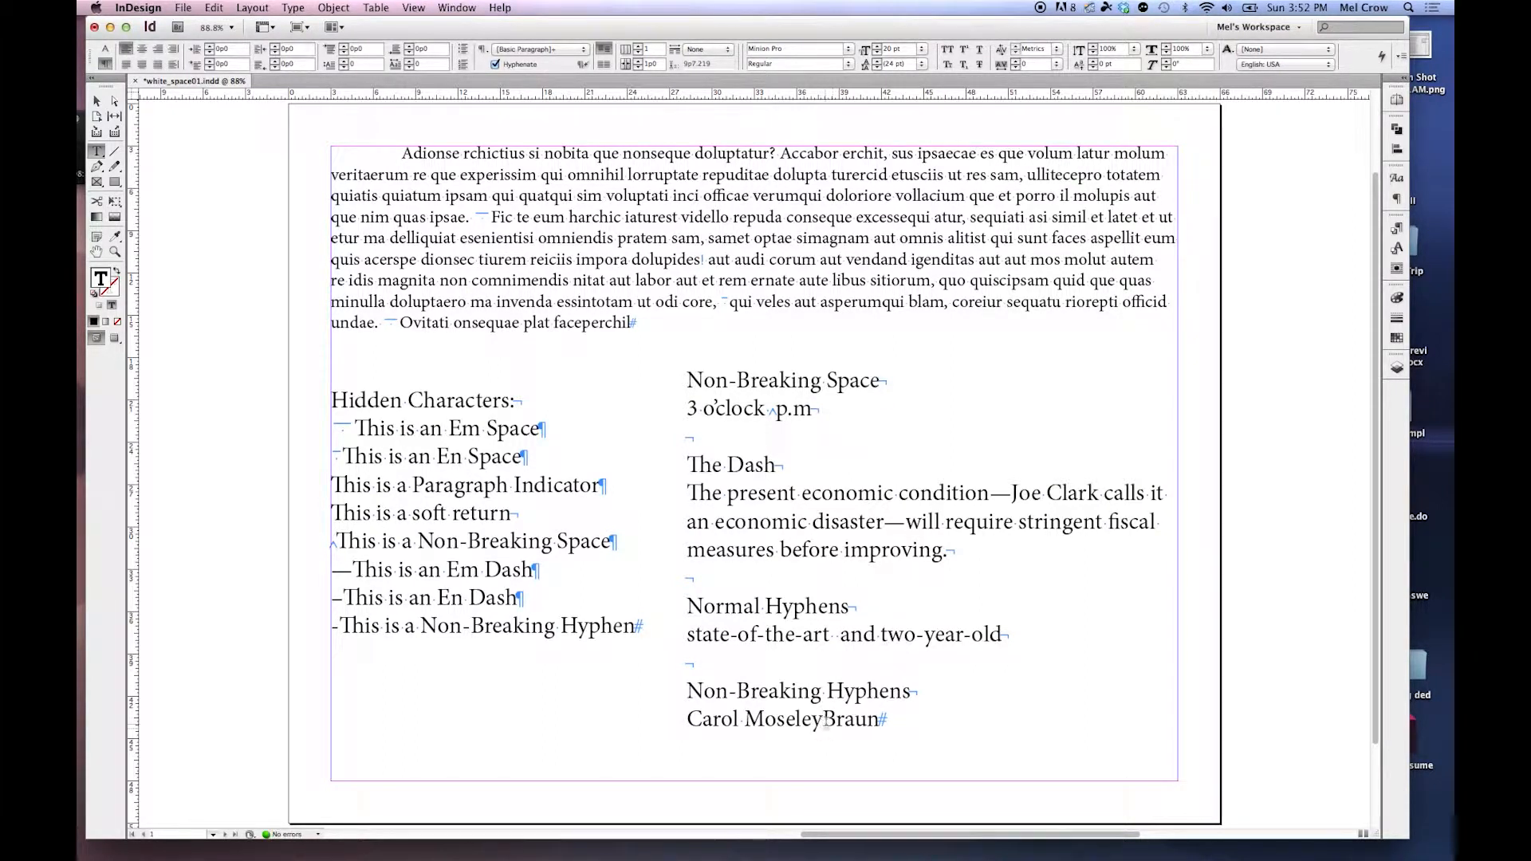
right_click(822, 723)
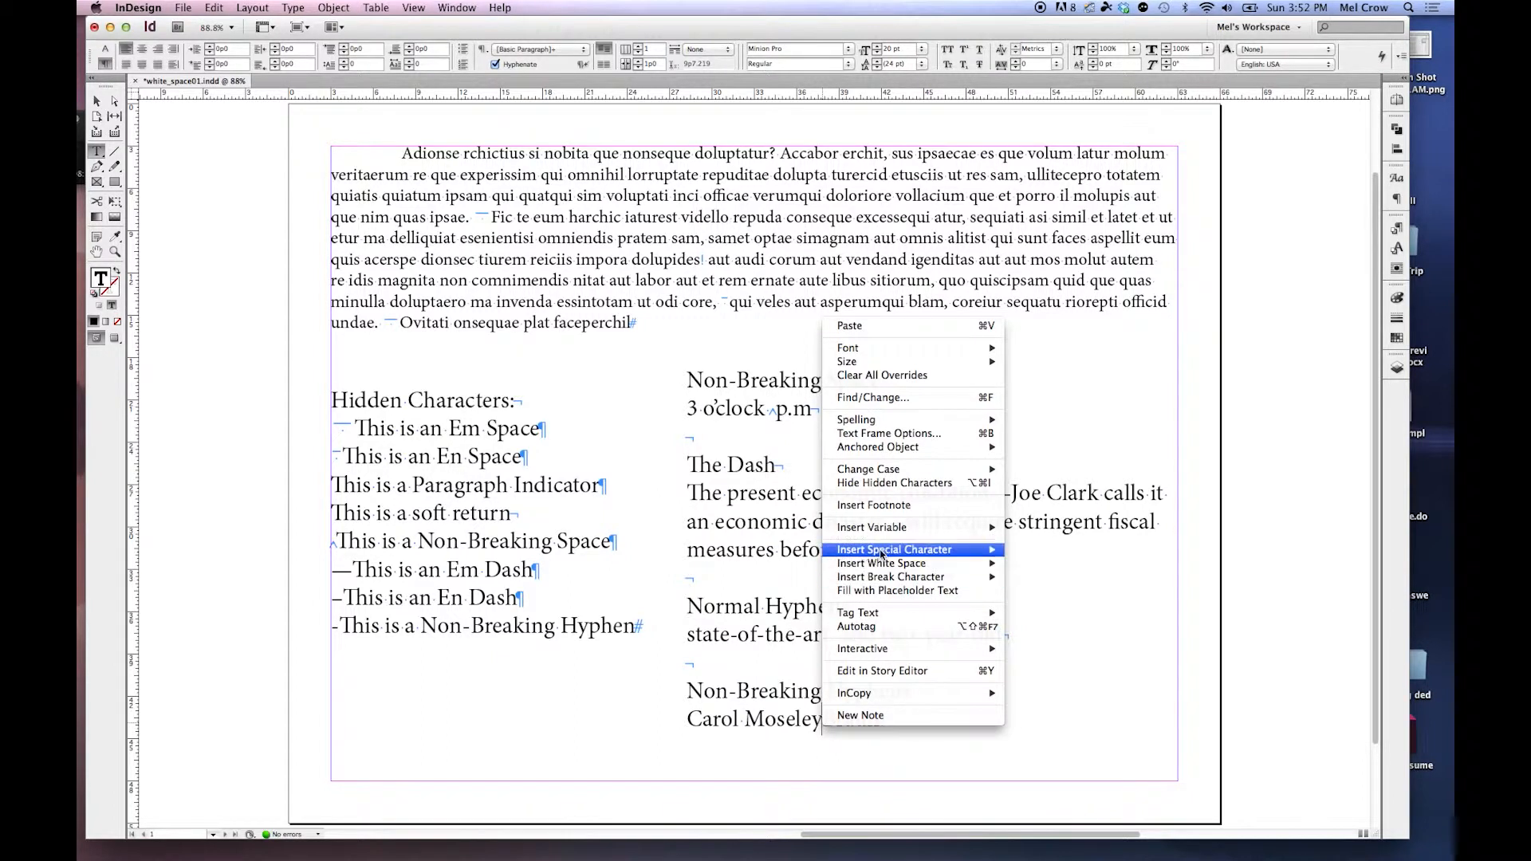
mouse_move(881, 552)
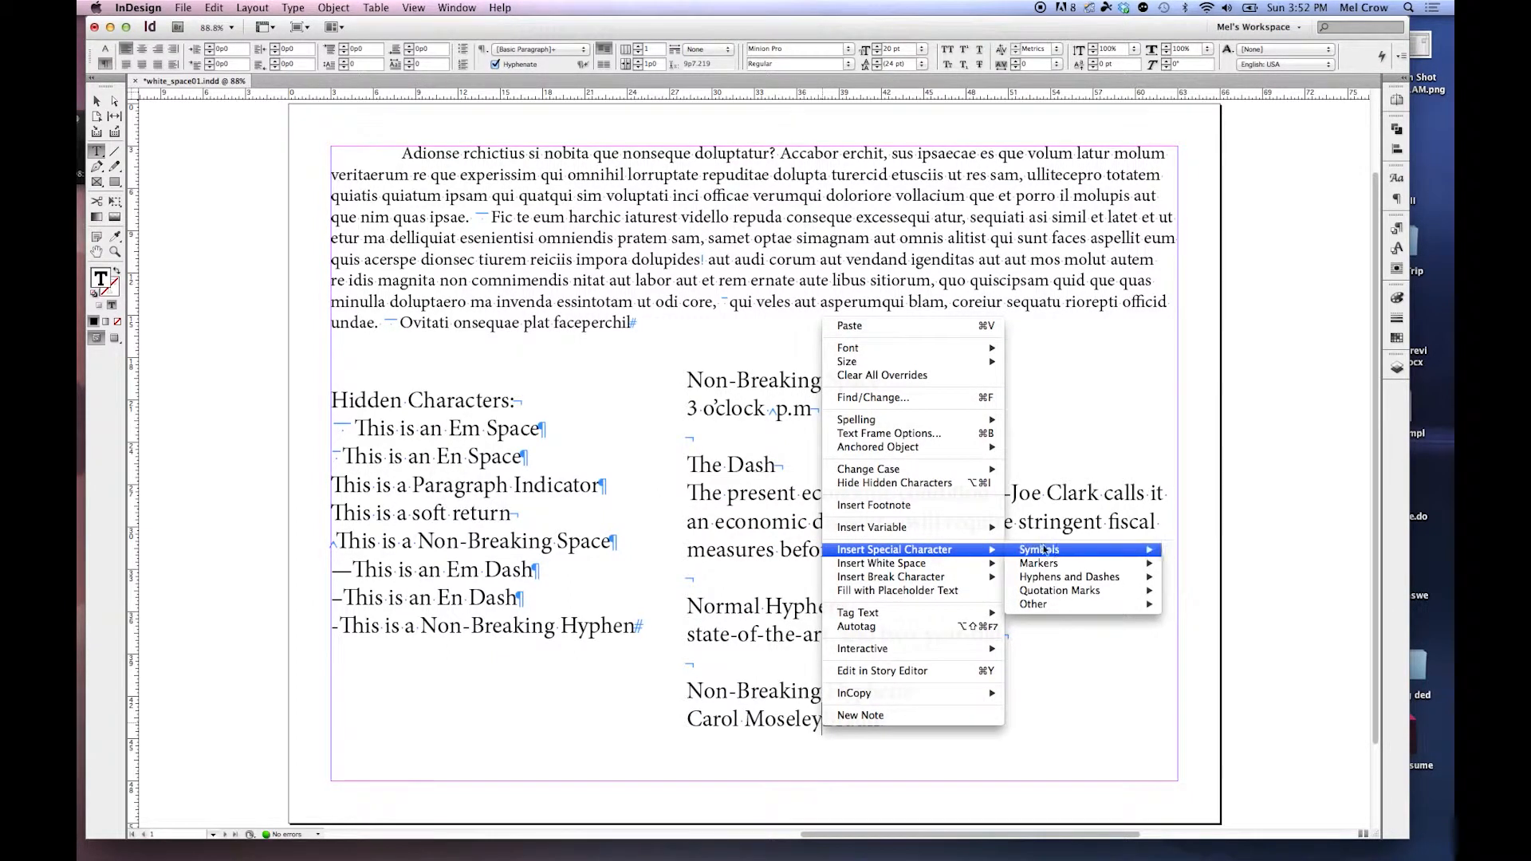
mouse_move(1054, 578)
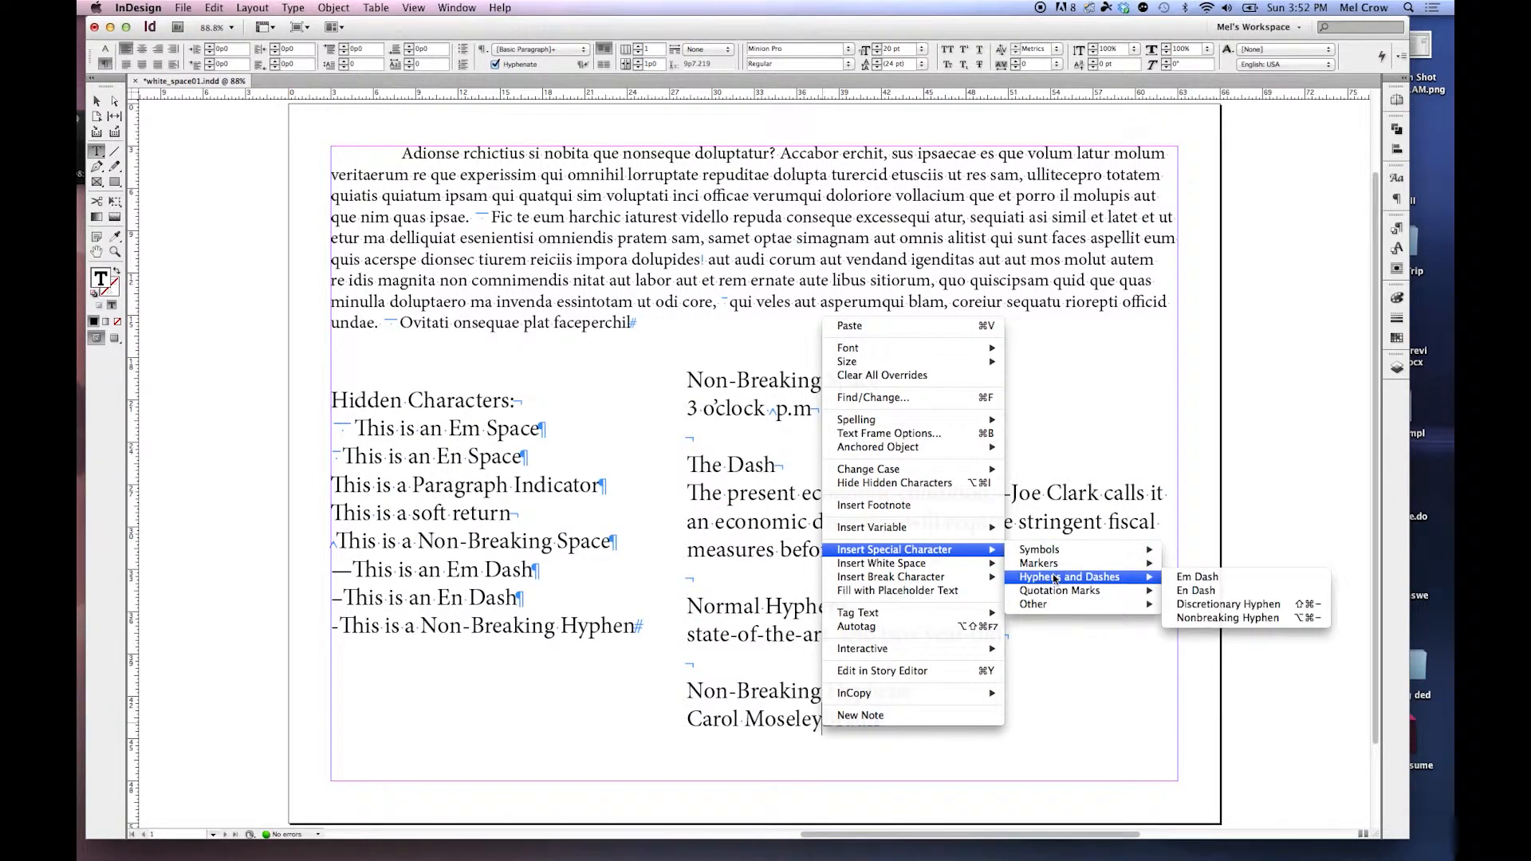
click(1239, 617)
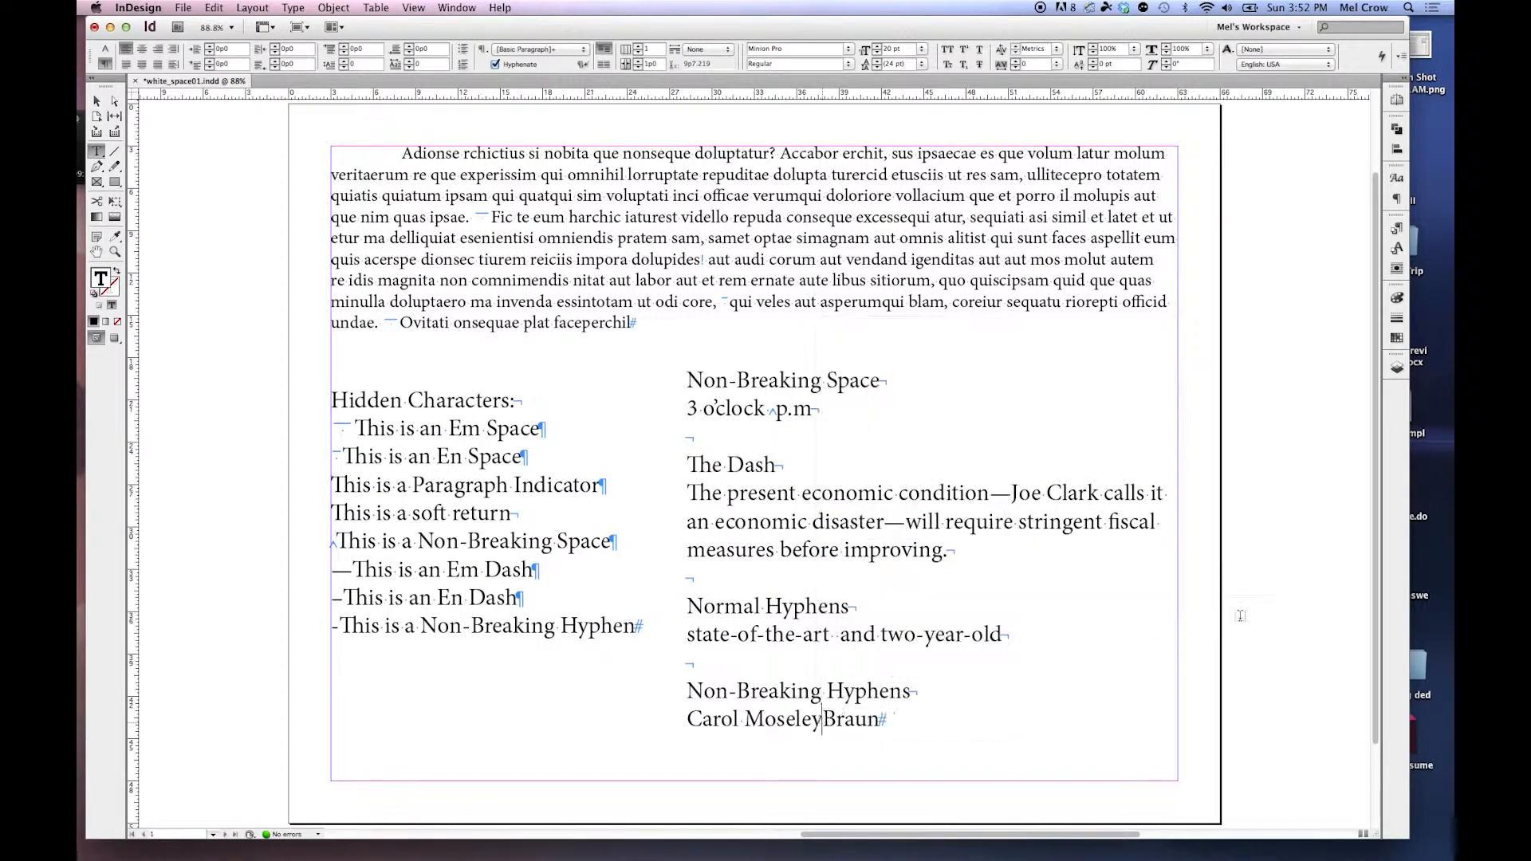
drag(843, 721, 823, 721)
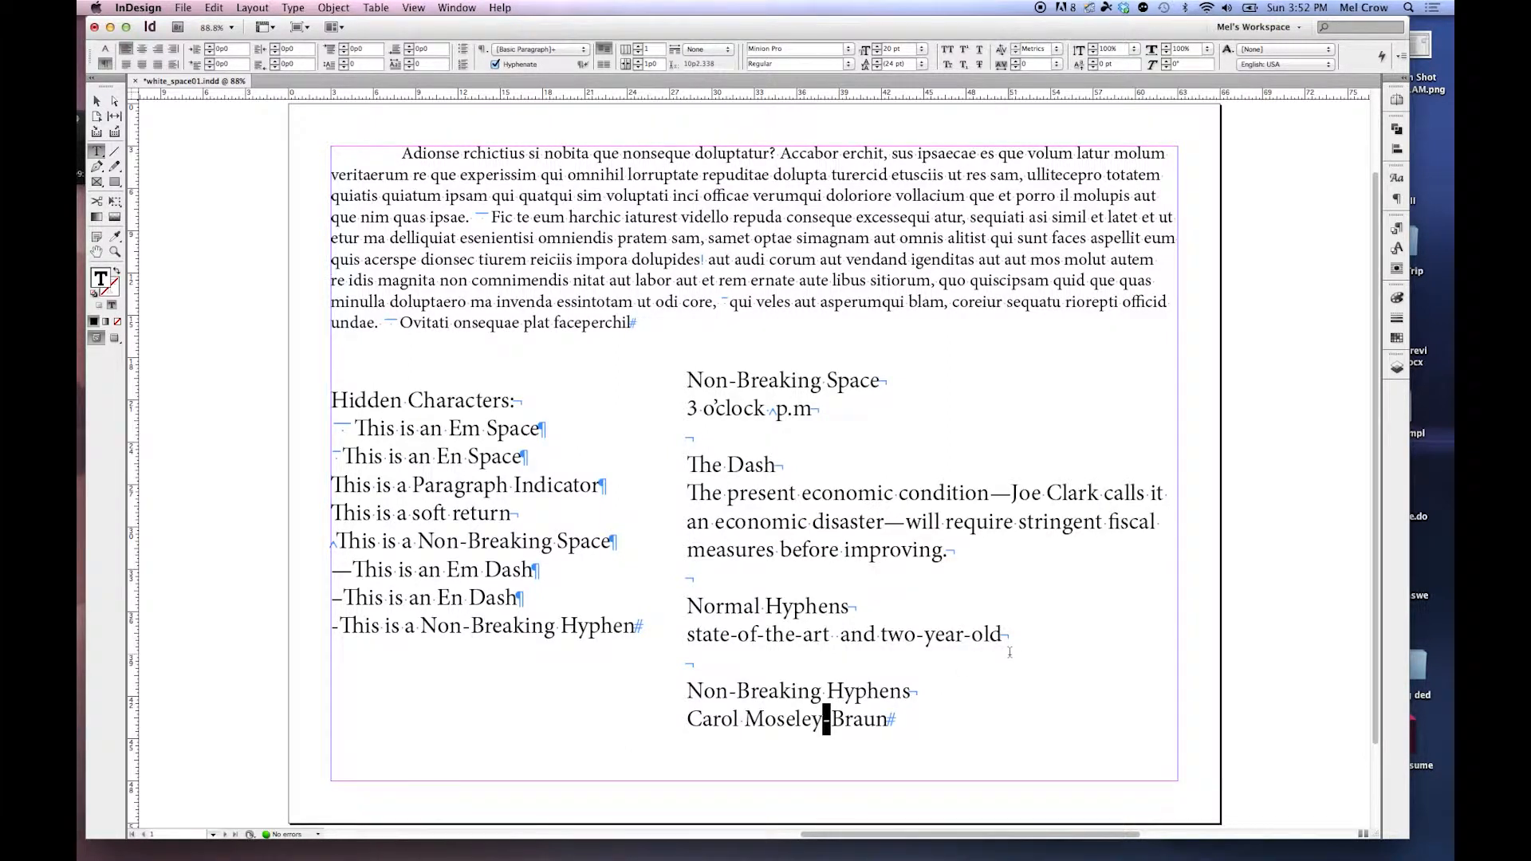
Step: Hide the hidden characters and remove the stray "w" letters from the end of the Non-Breaking Hyphens heading
click(1075, 677)
text(w)
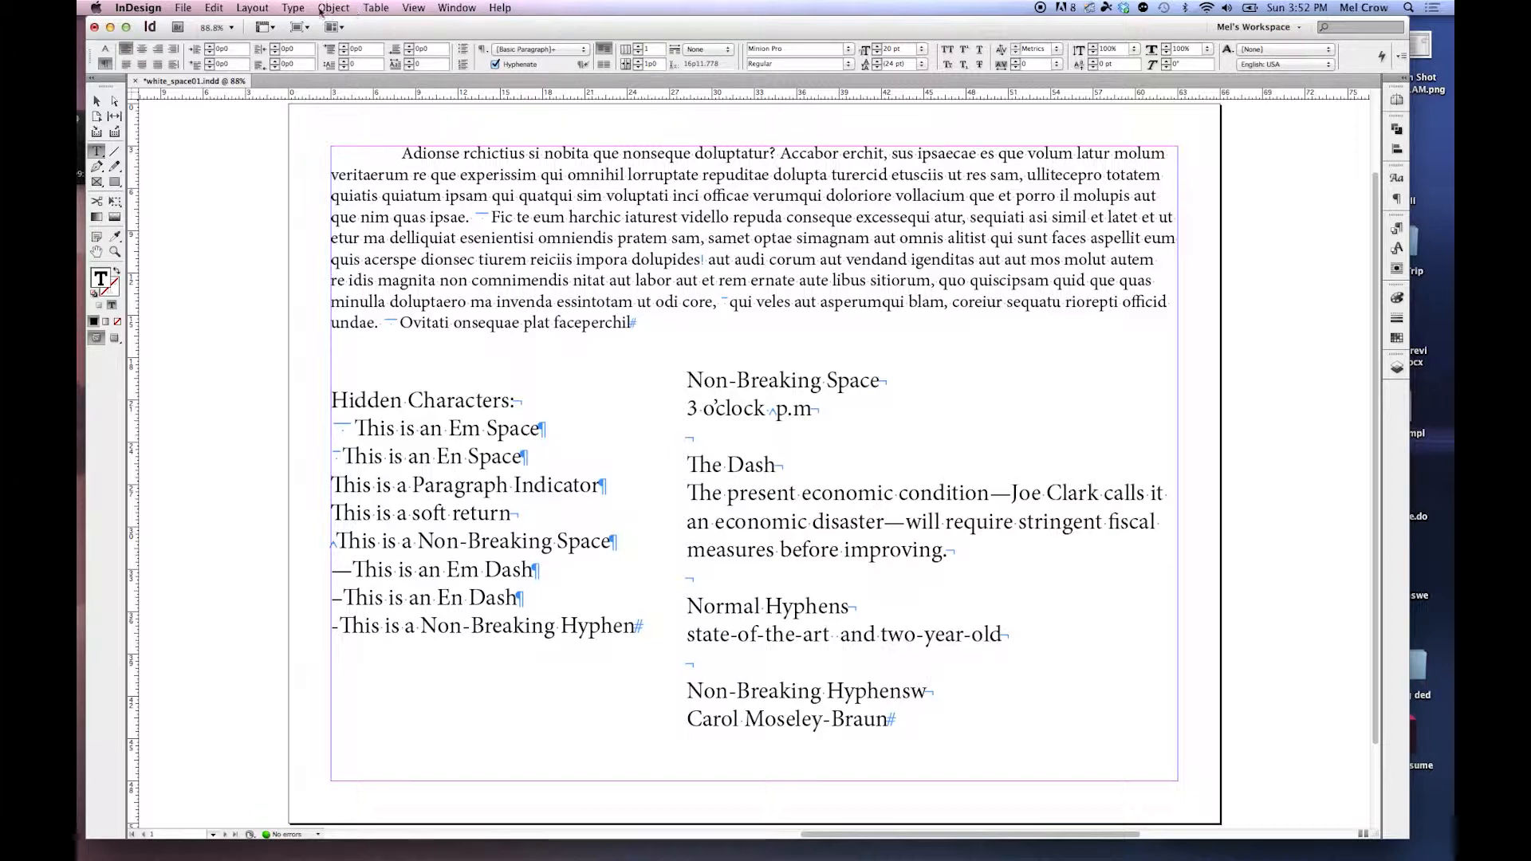
click(294, 8)
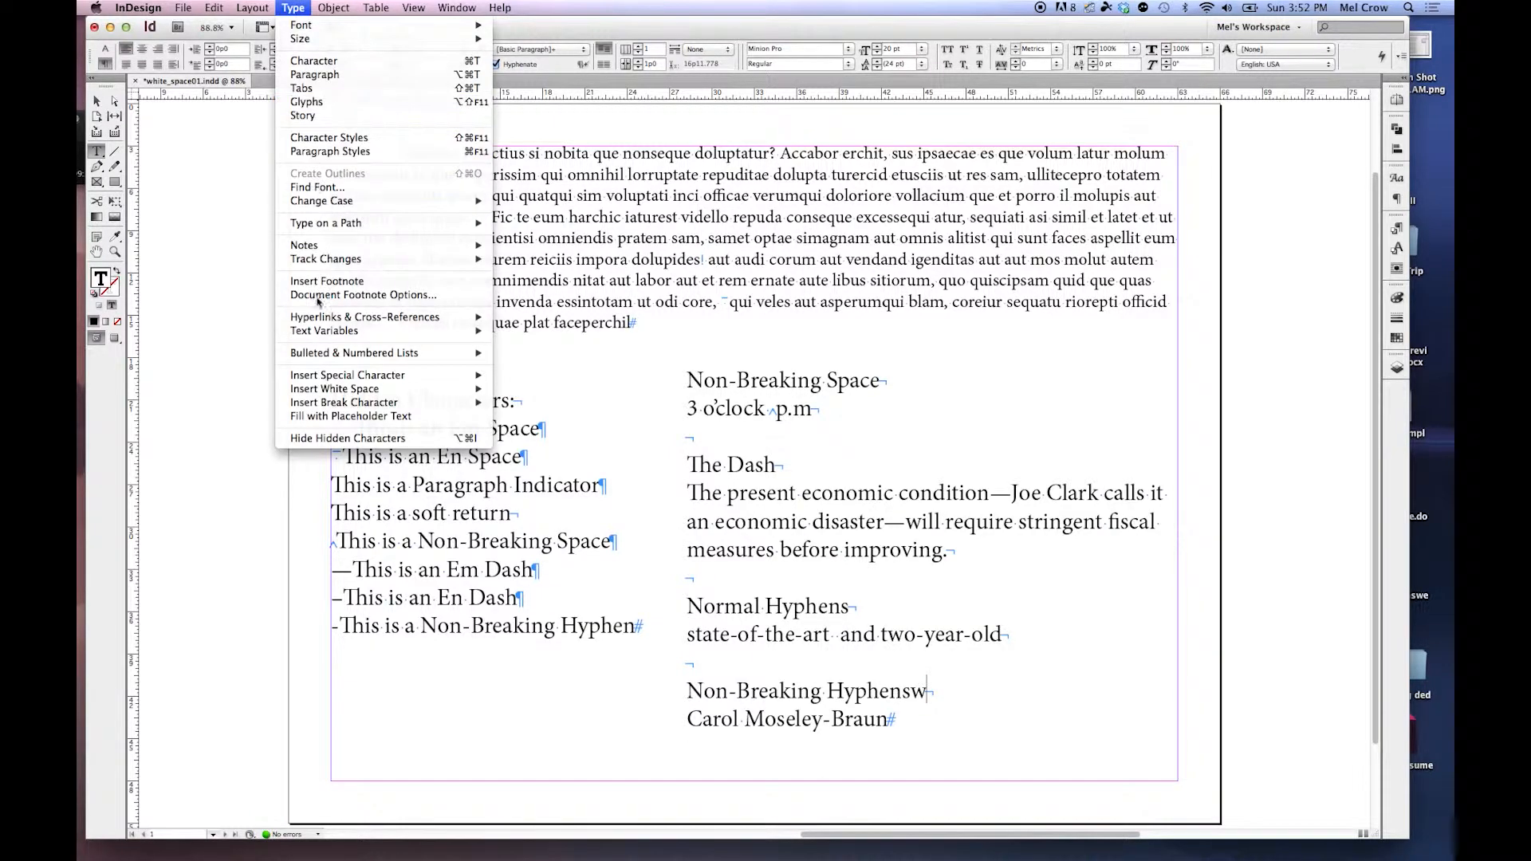
click(332, 438)
text(w)
key(BackSpace)
key(BackSpace)
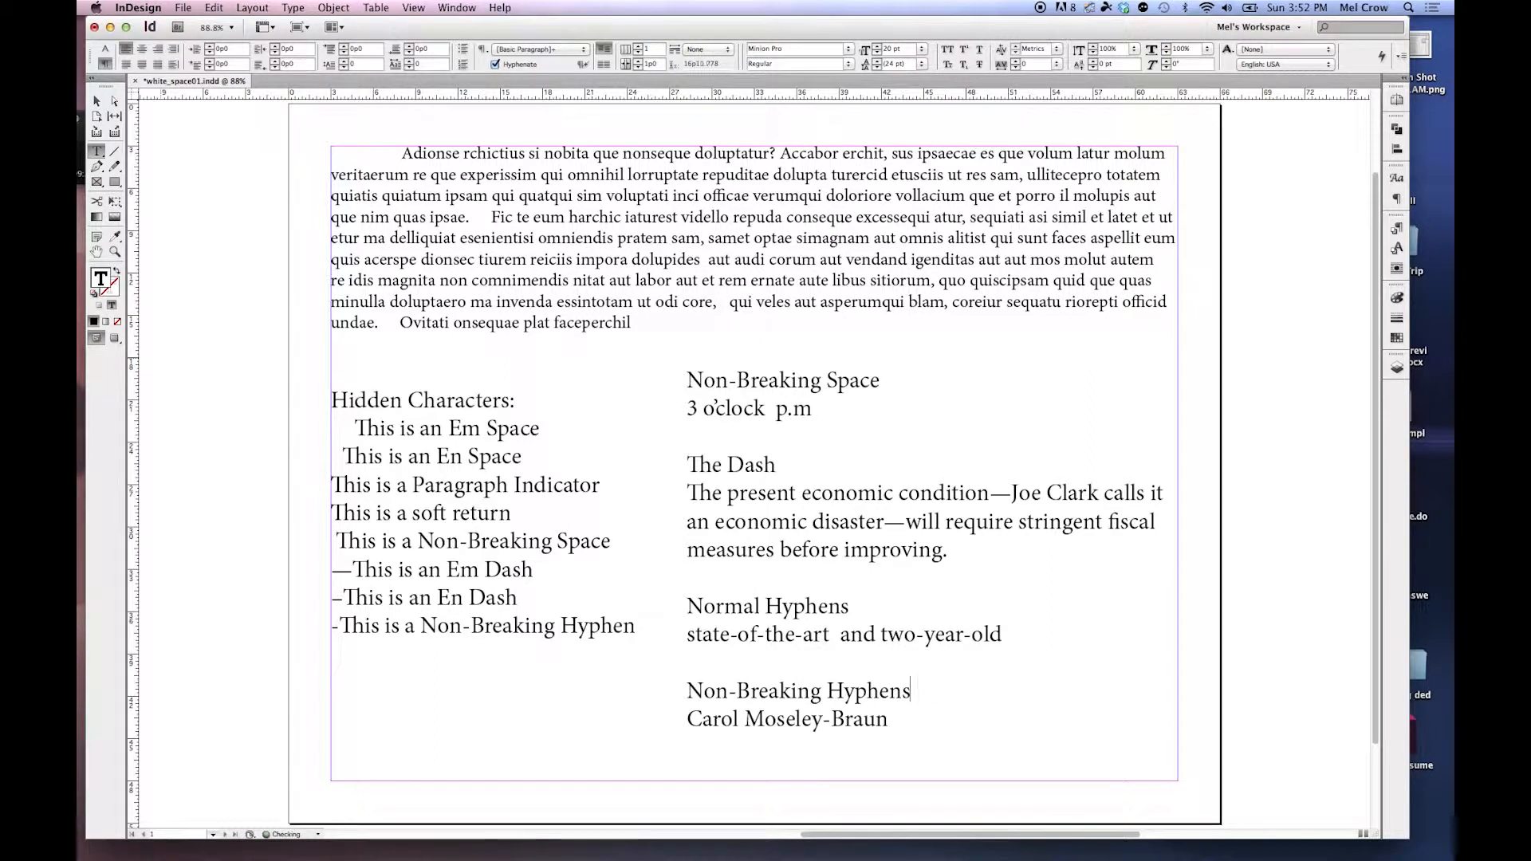
Step: Deselect the text frames with the Selection tool and switch the page to Preview mode
click(95, 102)
click(224, 282)
key(w)
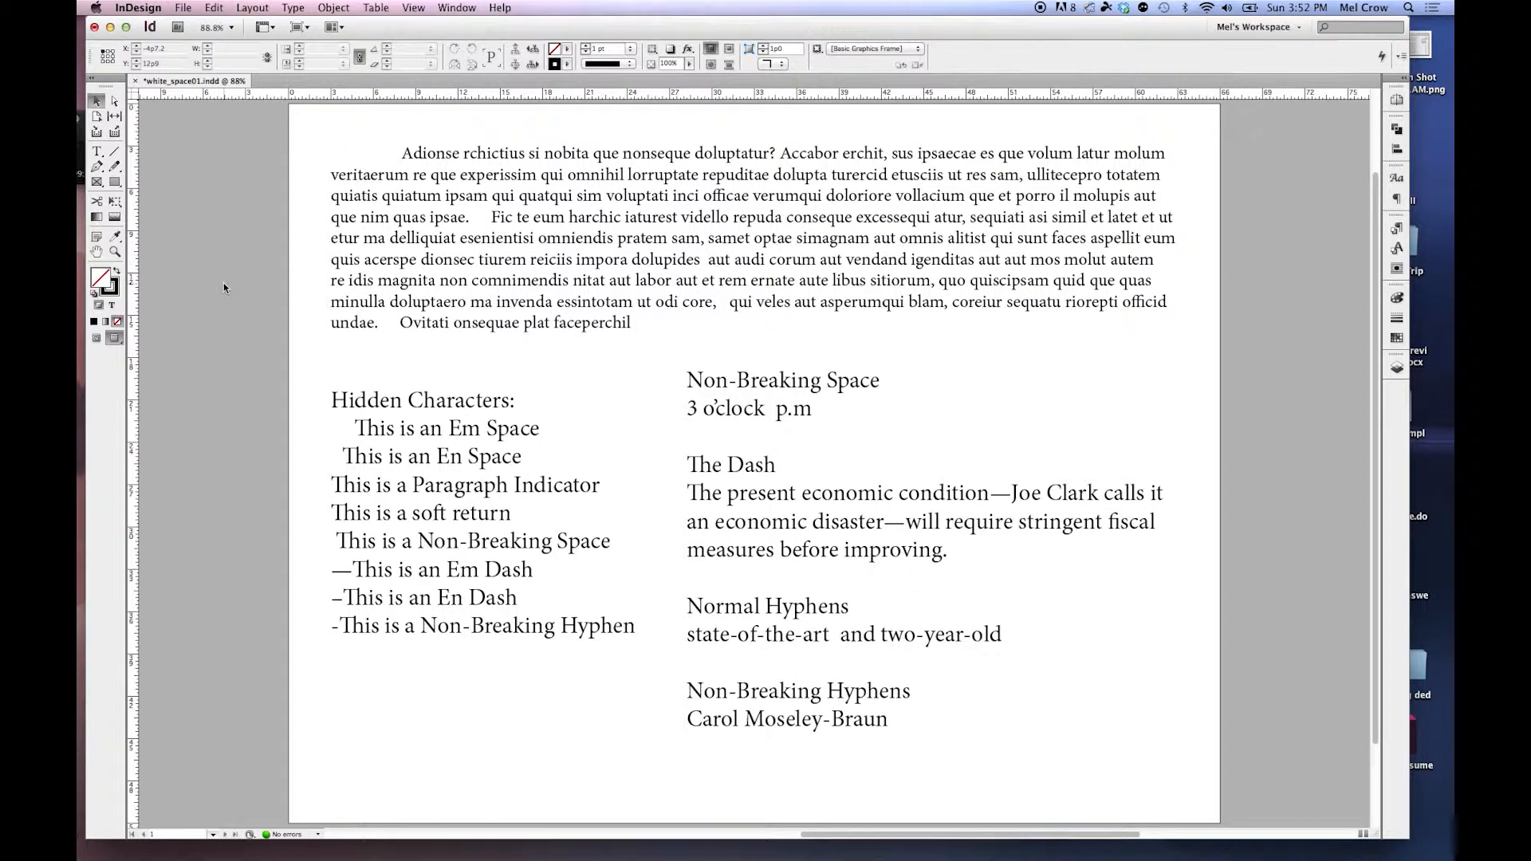